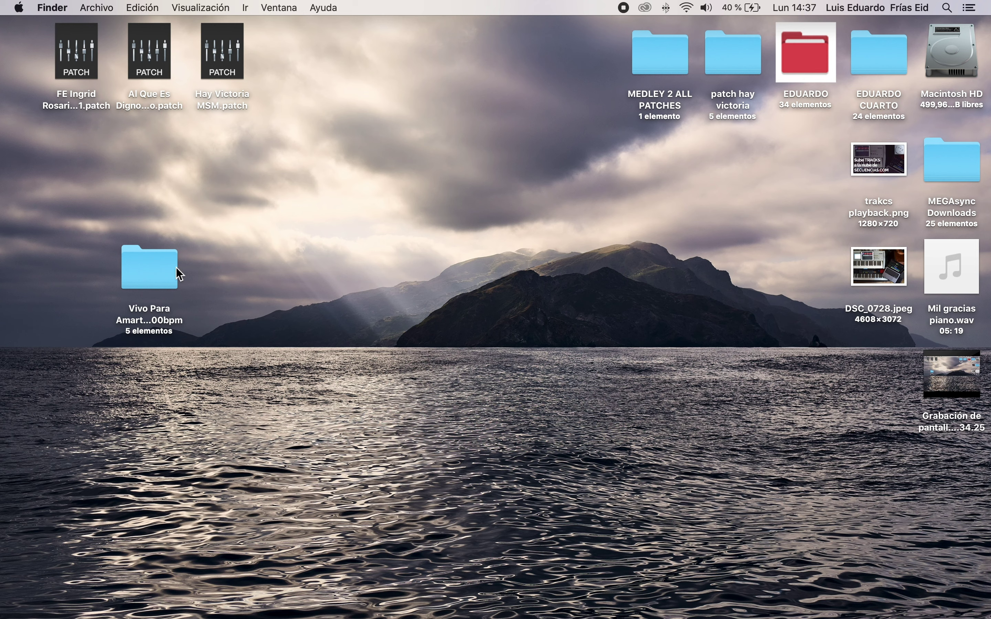
Step: Switch to Safari and show the secuencias.com window in full screen
click(151, 271)
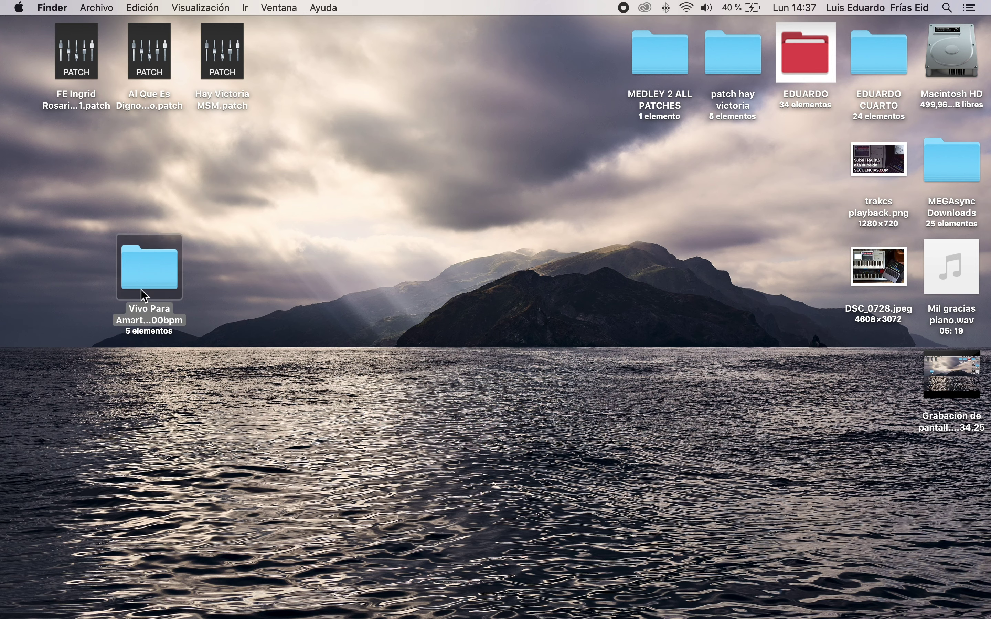
click(280, 248)
mouse_move(2, 143)
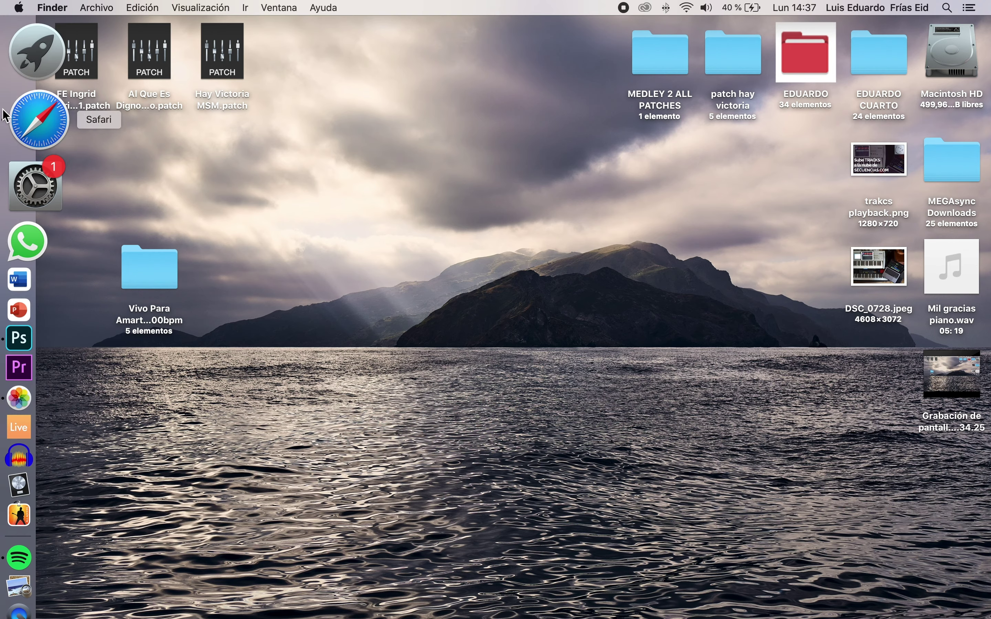
click(5, 117)
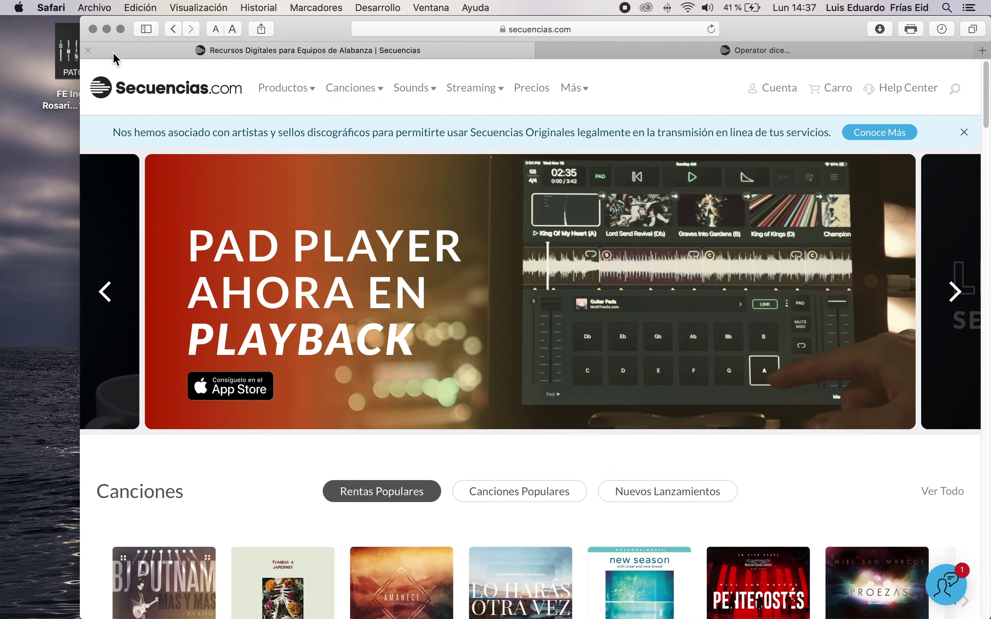
click(120, 29)
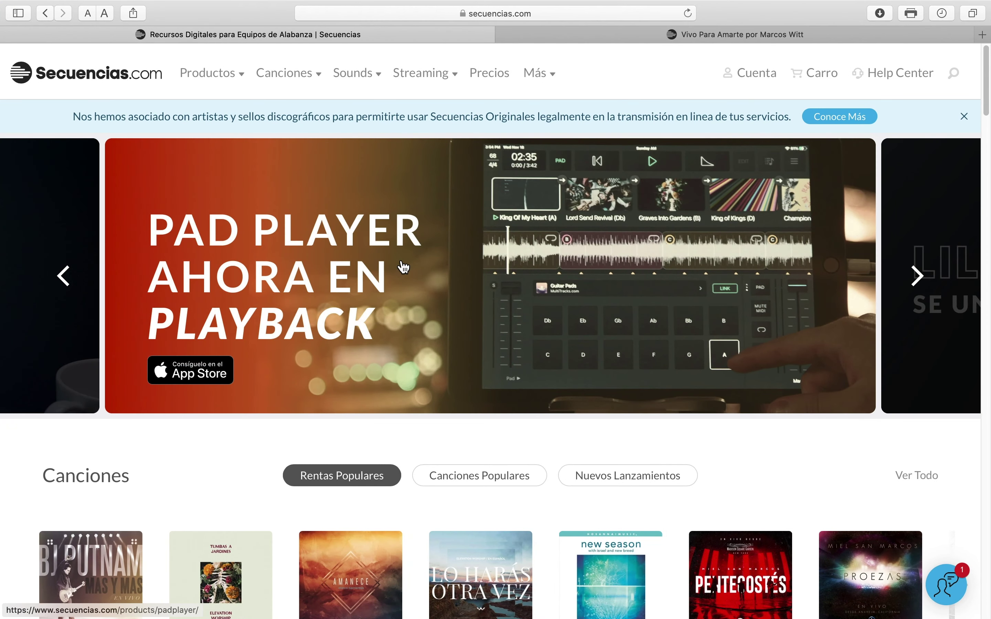
Step: Open the account's Libreria page from the secuencias.com home page
scroll(426, 260, down, 10)
scroll(277, 221, up, 6)
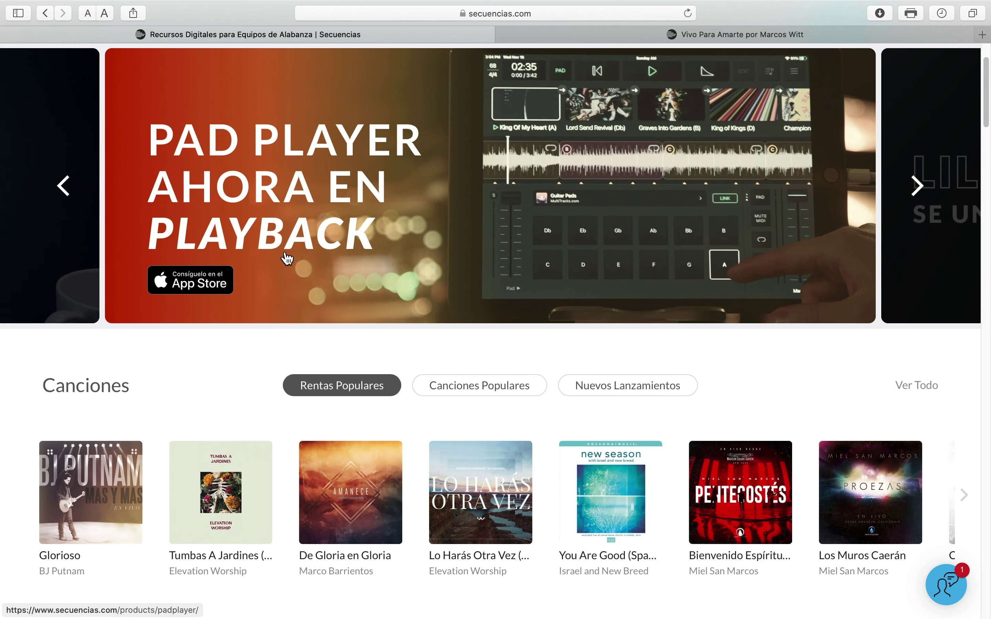
scroll(287, 258, up, 1)
scroll(287, 258, up, 4)
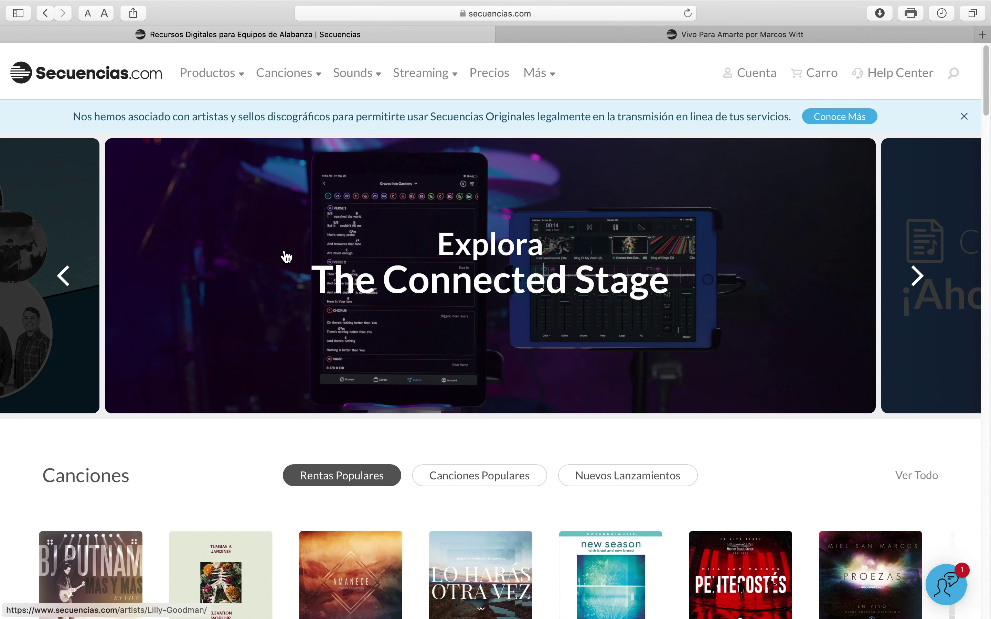
mouse_move(764, 78)
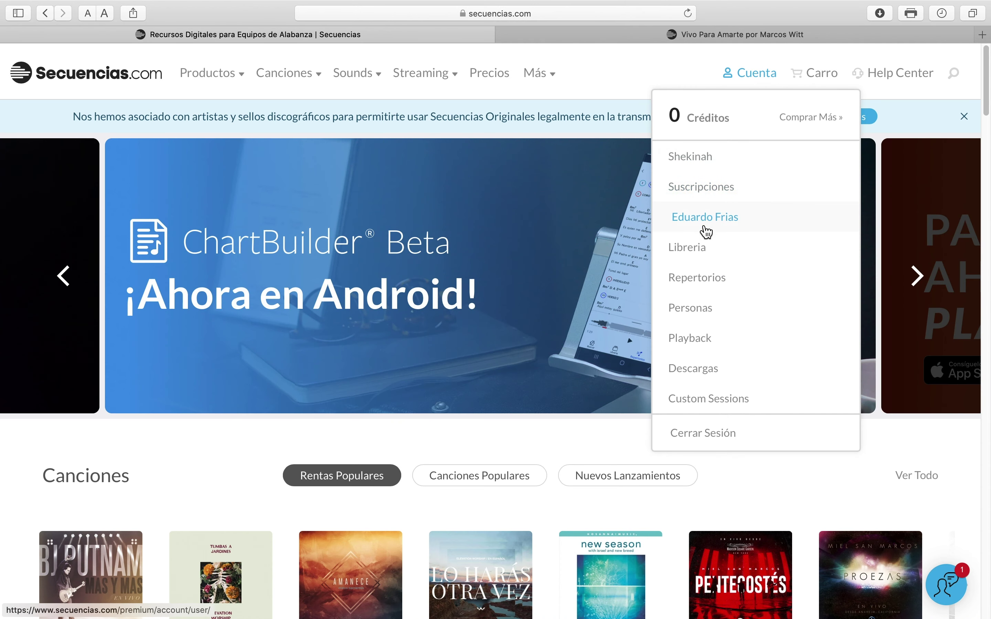
click(706, 260)
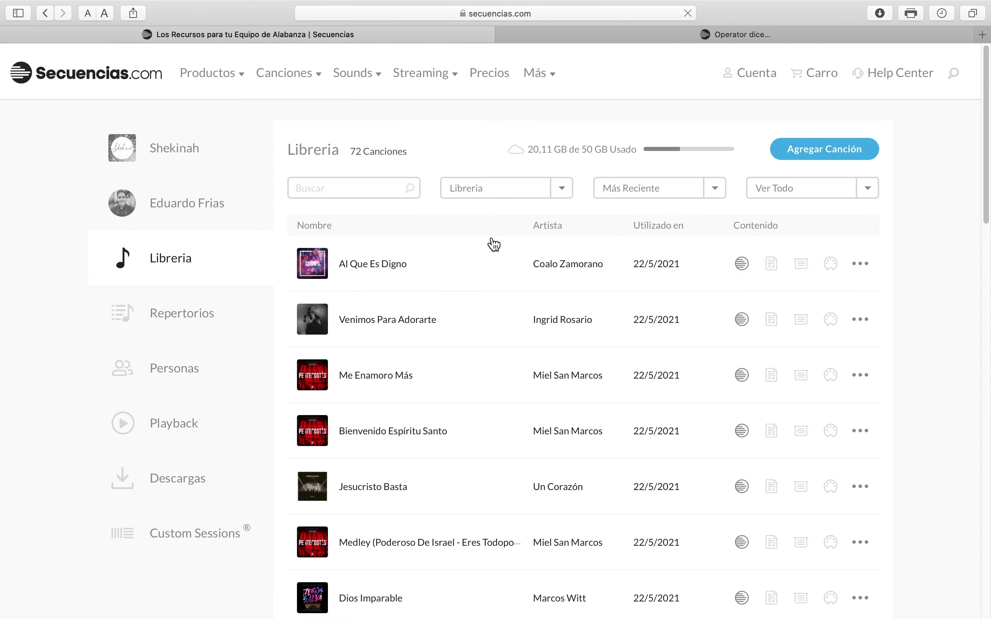
Step: Examine the songs listed in the library and its cloud storage usage
scroll(430, 277, down, 3)
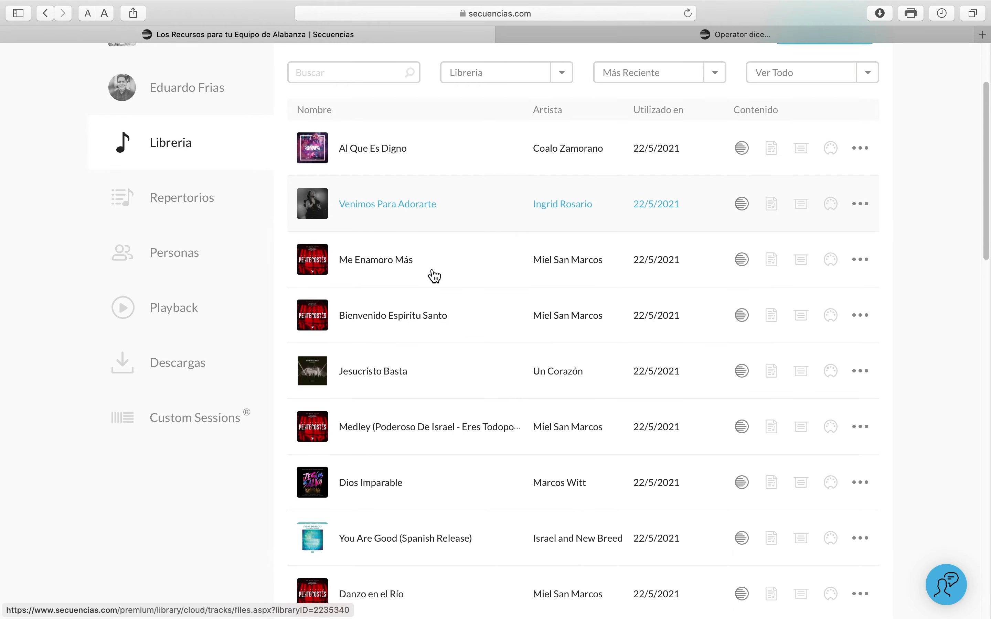
scroll(404, 239, down, 15)
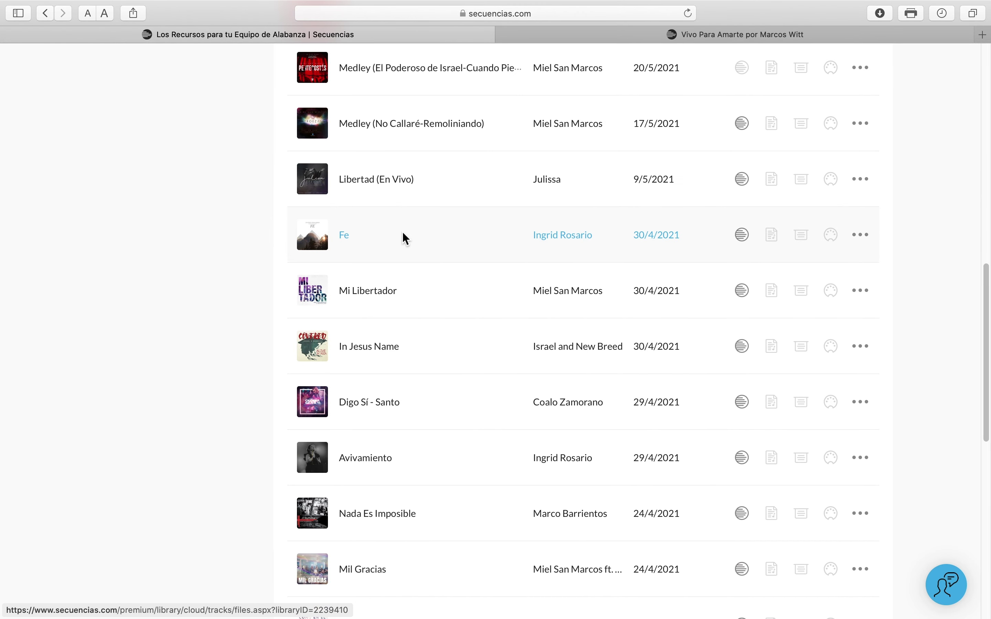
scroll(404, 239, down, 5)
scroll(405, 238, down, 4)
scroll(404, 239, up, 20)
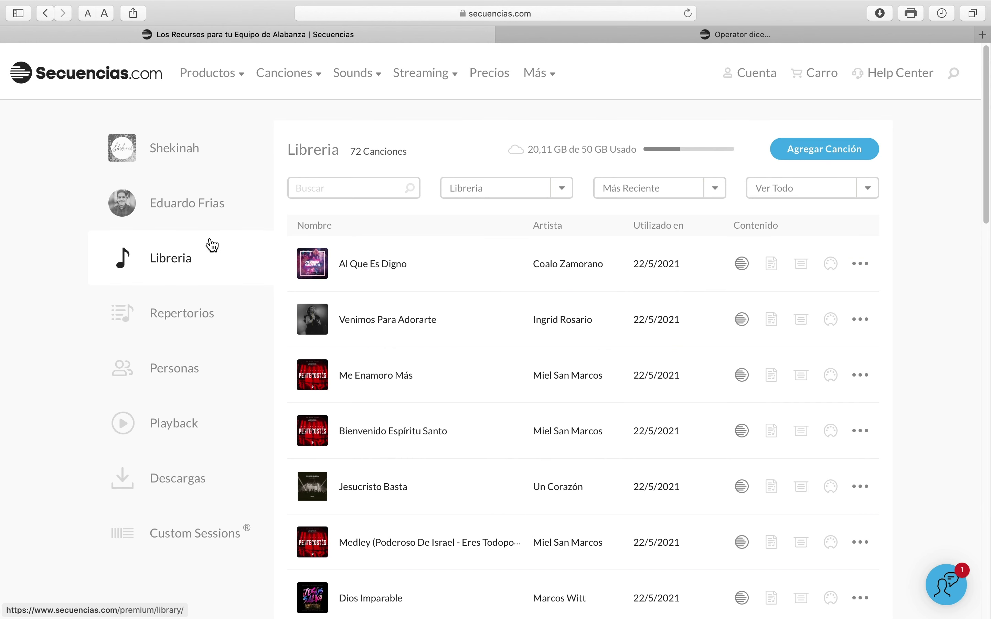
drag(527, 150, 647, 150)
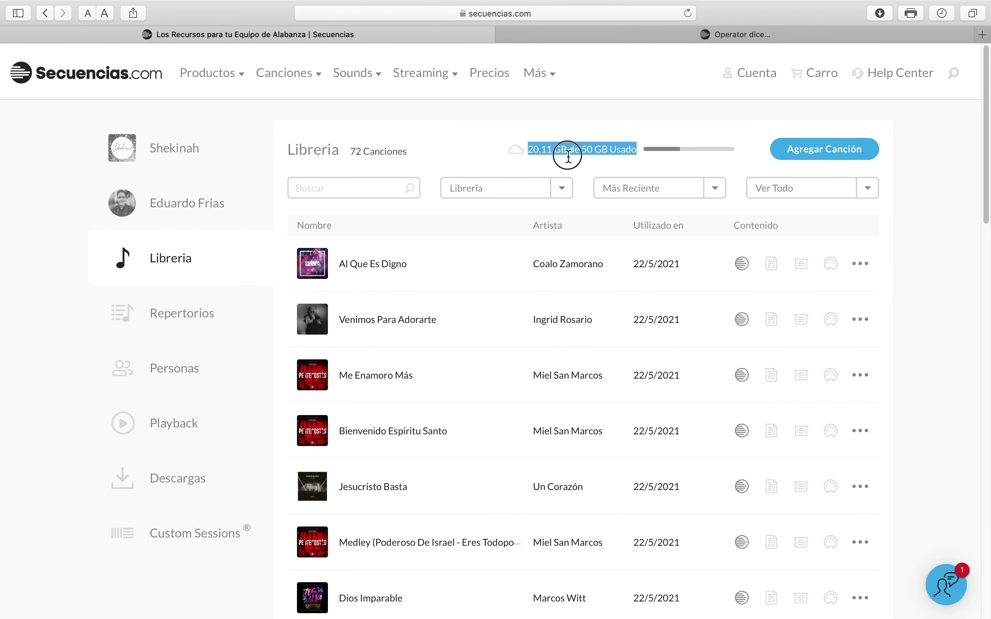
click(542, 145)
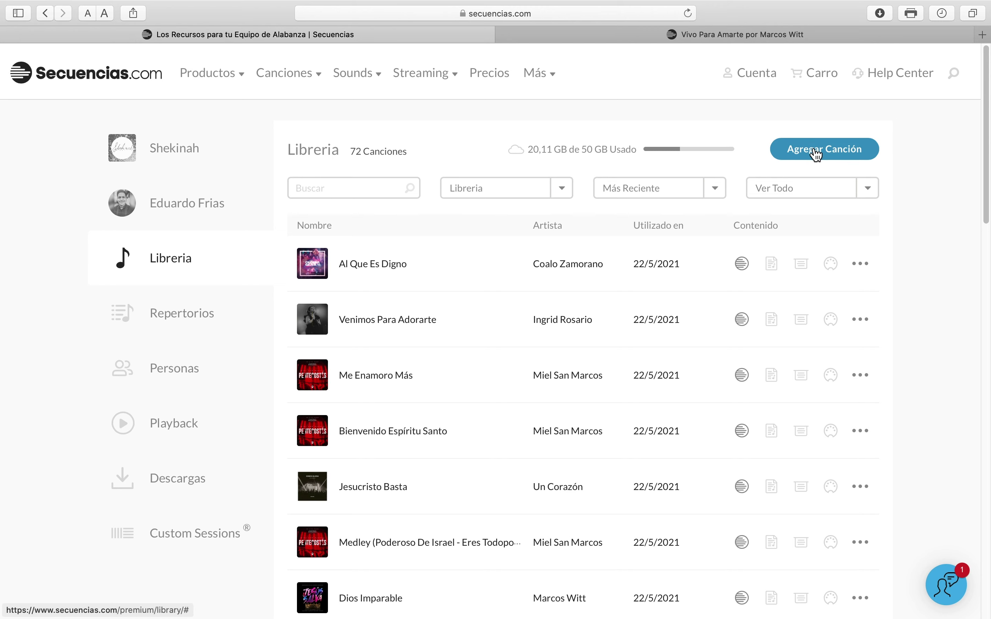
Step: Start a new cloud song for the library and copy the title Vivo Para Amarte from its catalogue page into the song name
click(816, 154)
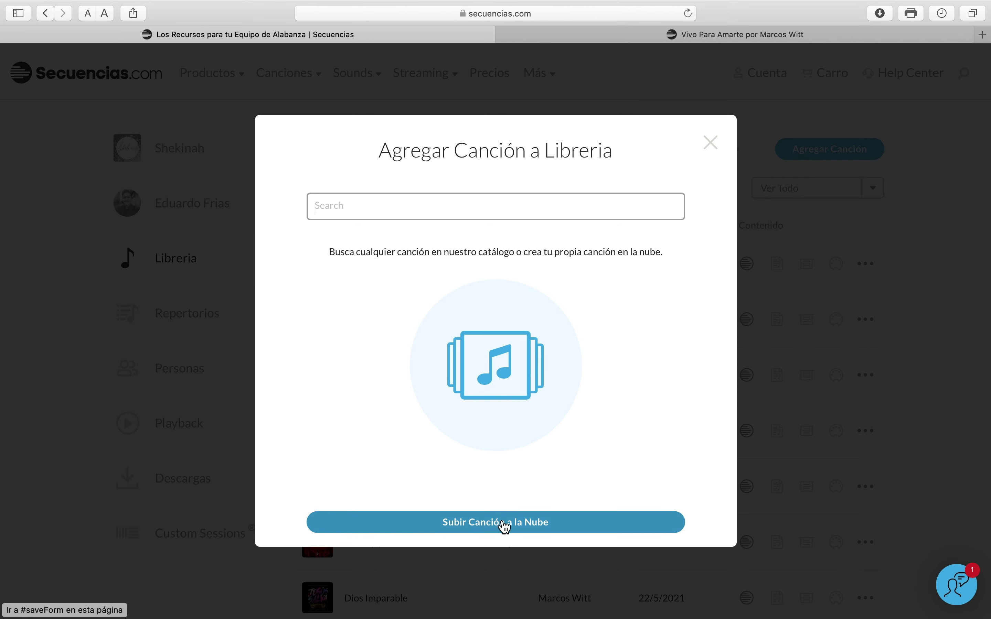
click(524, 531)
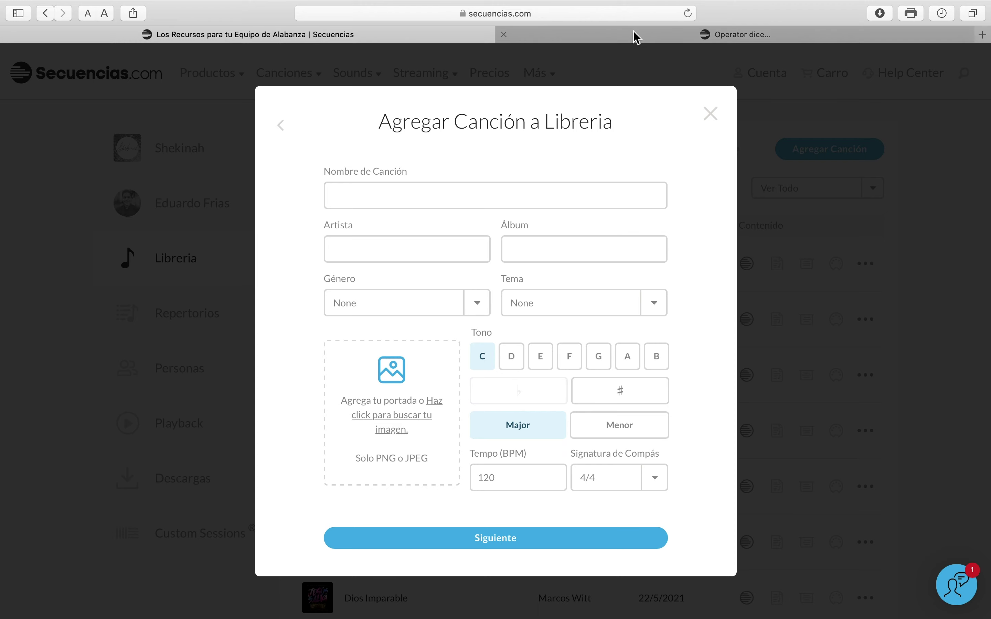
click(647, 35)
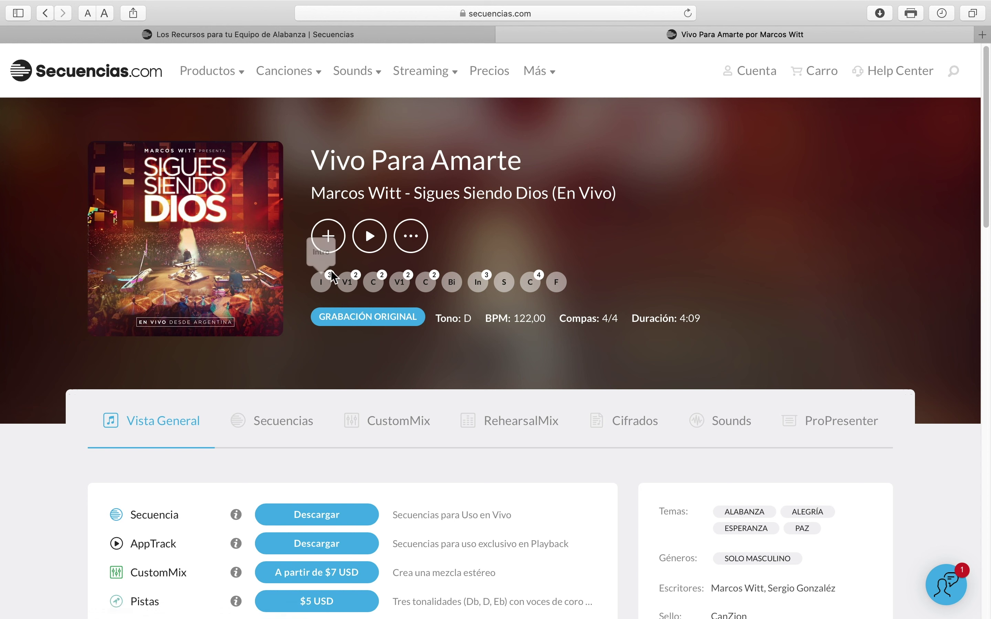
drag(305, 162, 521, 166)
key(super+c)
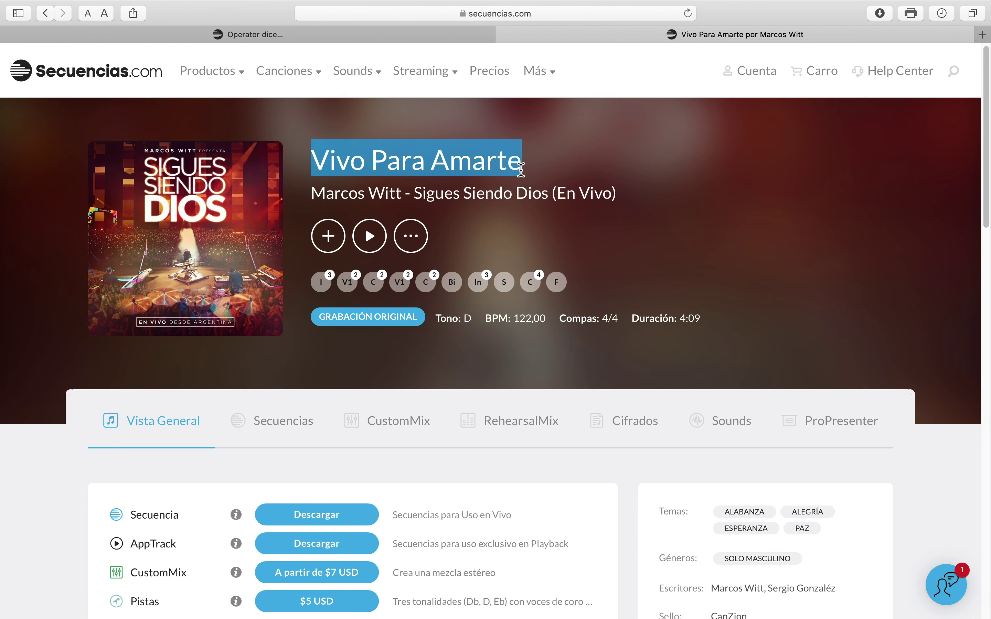
mouse_move(407, 67)
click(361, 35)
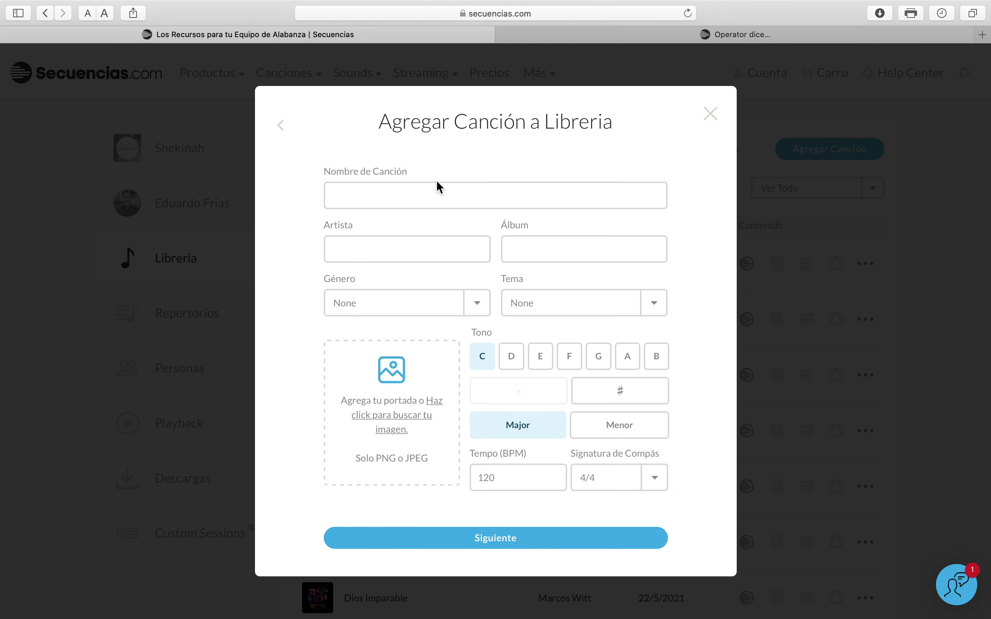
click(432, 193)
key(super+v)
Step: Copy the credits from the catalogue page, entering Marcos Witt as artist and Sigues Siendo Dios (En Vivo) as album
click(692, 35)
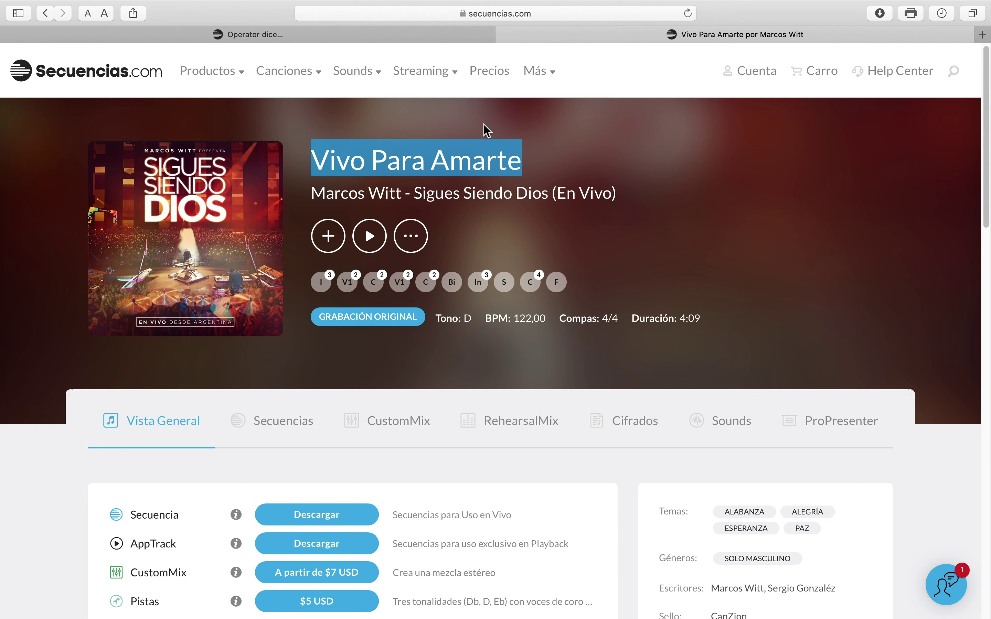
drag(618, 192, 463, 250)
key(super+c)
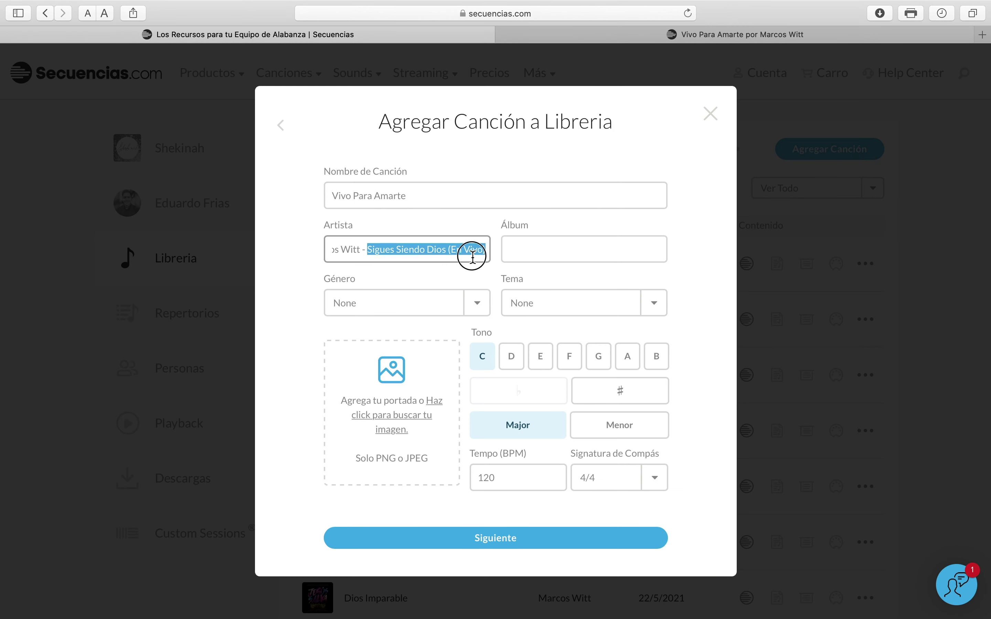
right_click(460, 251)
click(491, 293)
click(533, 249)
key(super+v)
click(392, 257)
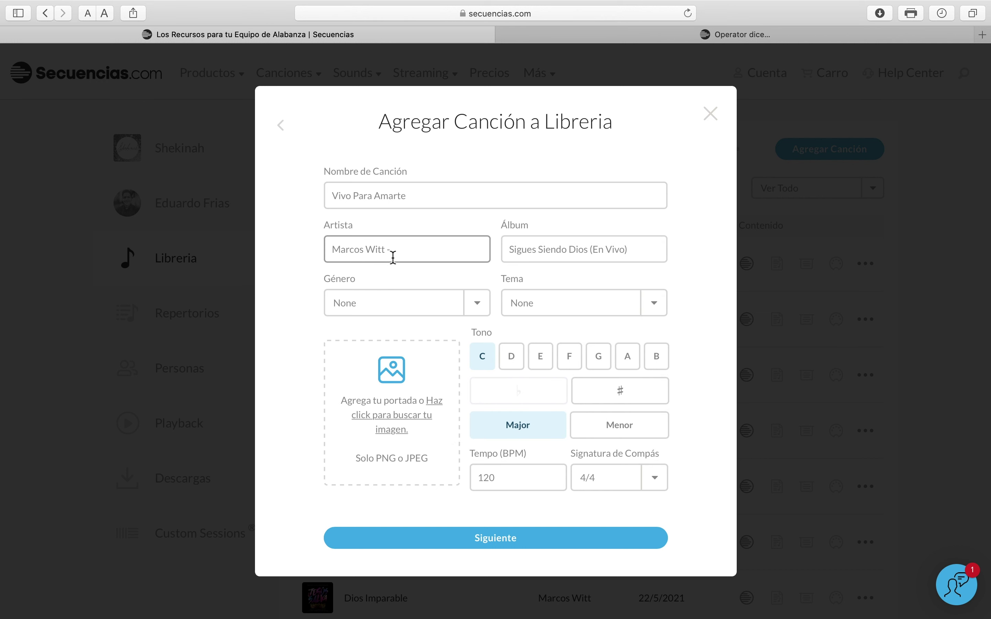
key(BackSpace)
key(BackSpace)
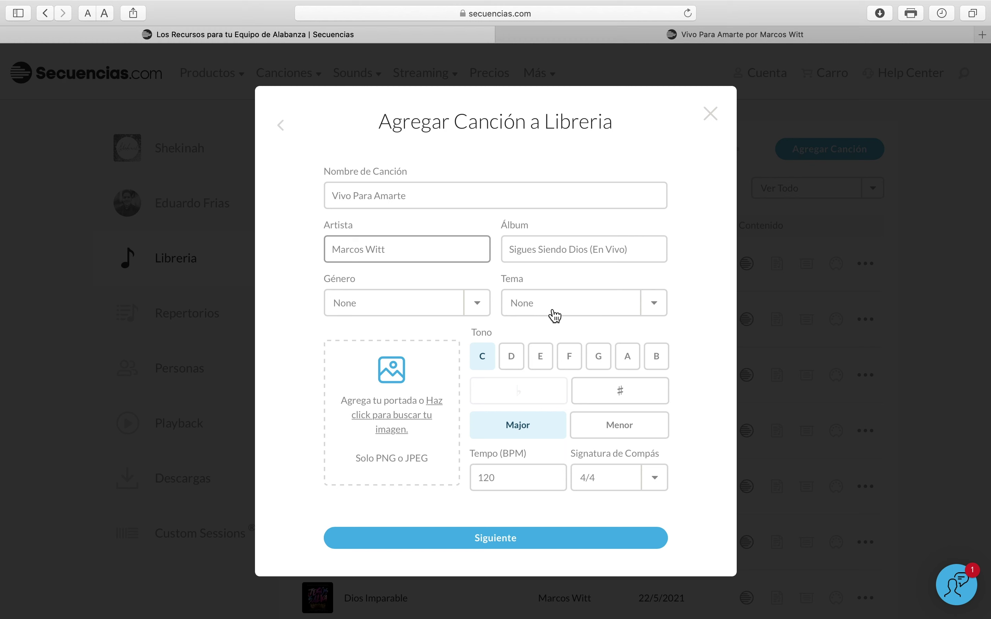
Step: Check the song's details on its catalogue page, then set the new song's key to D and its tempo to 122 BPM
click(556, 38)
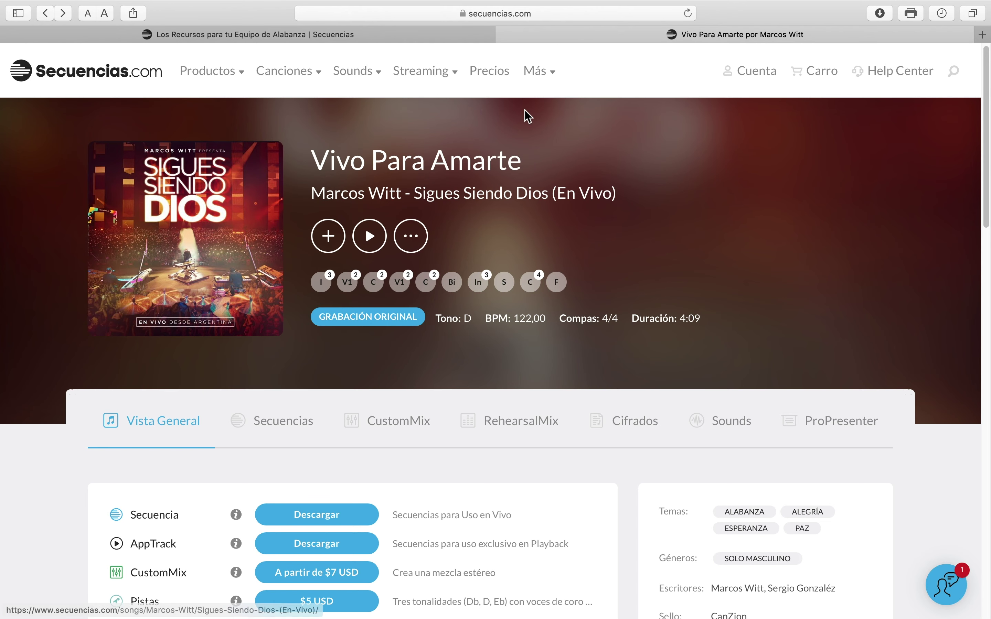
click(399, 33)
click(519, 367)
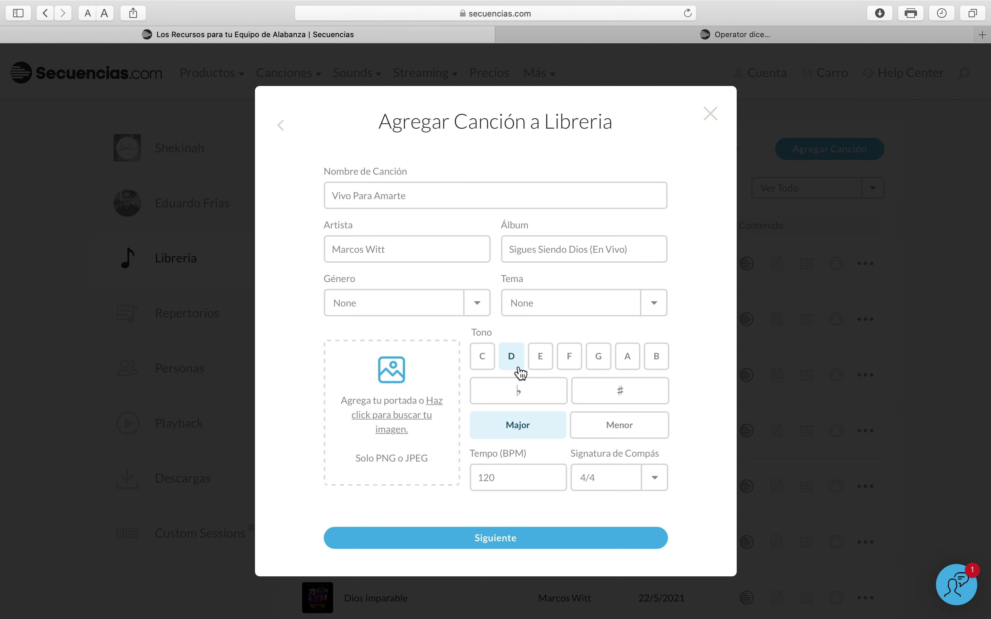
click(509, 471)
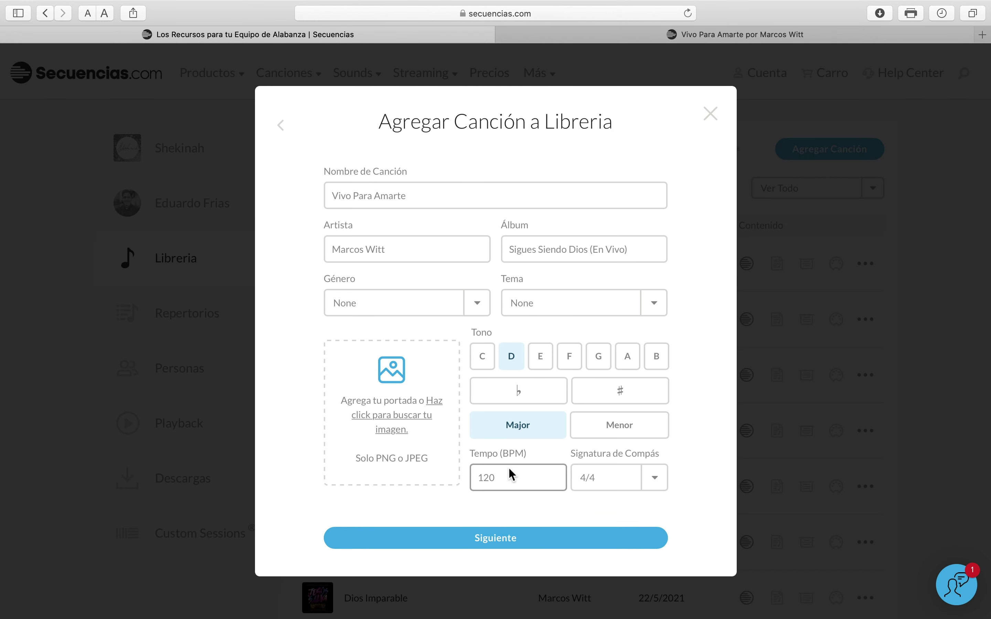
text(122)
Step: Save the album cover image from the song's catalogue page to the Descargas folder
click(604, 36)
right_click(206, 201)
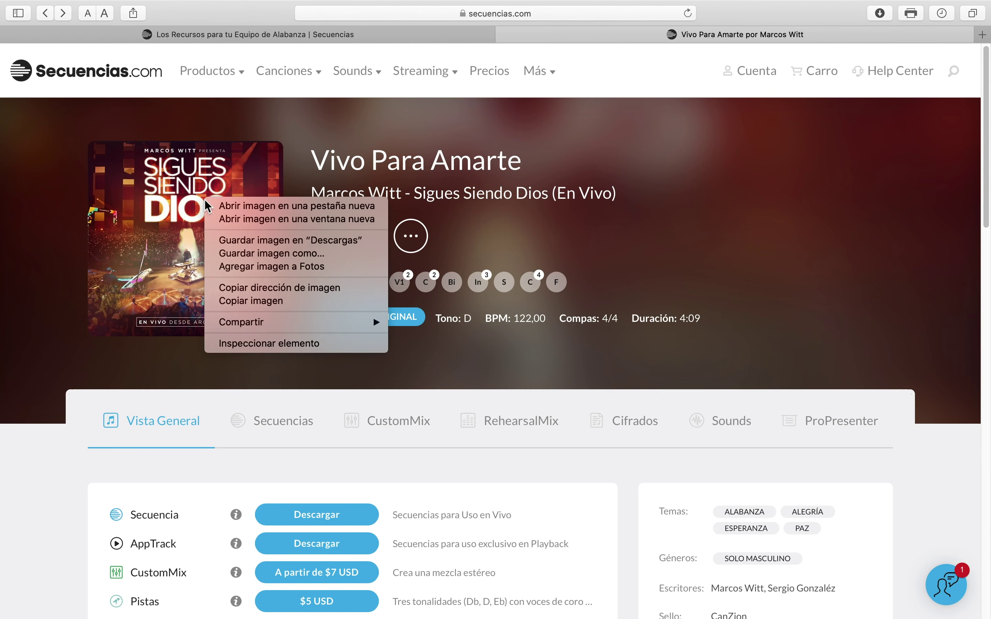
click(229, 241)
Step: Add 558.jpg from Descargas as the song's cover, accept its crop and submit the song details
click(317, 37)
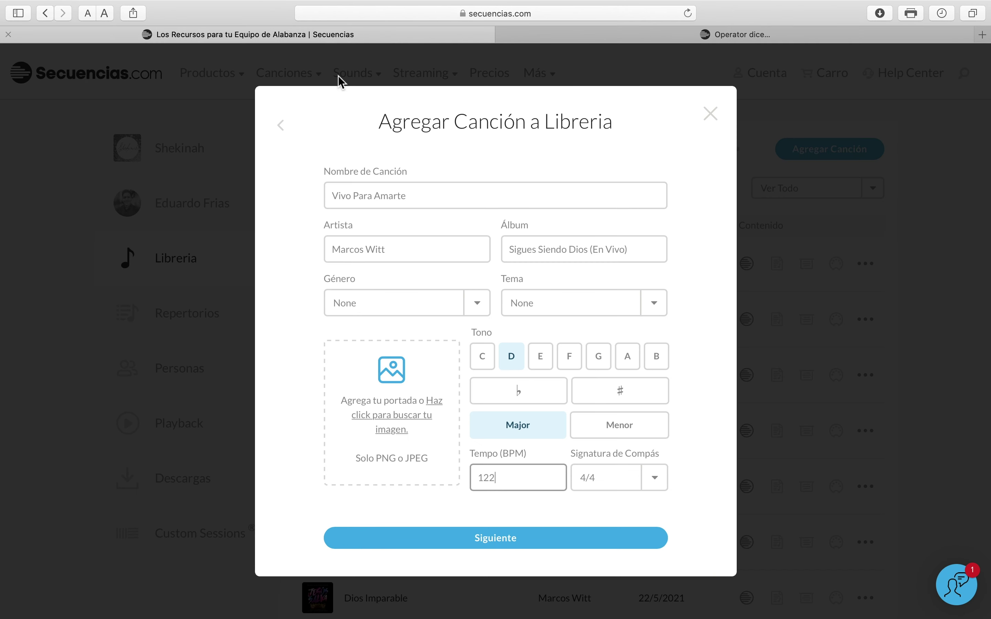
click(385, 392)
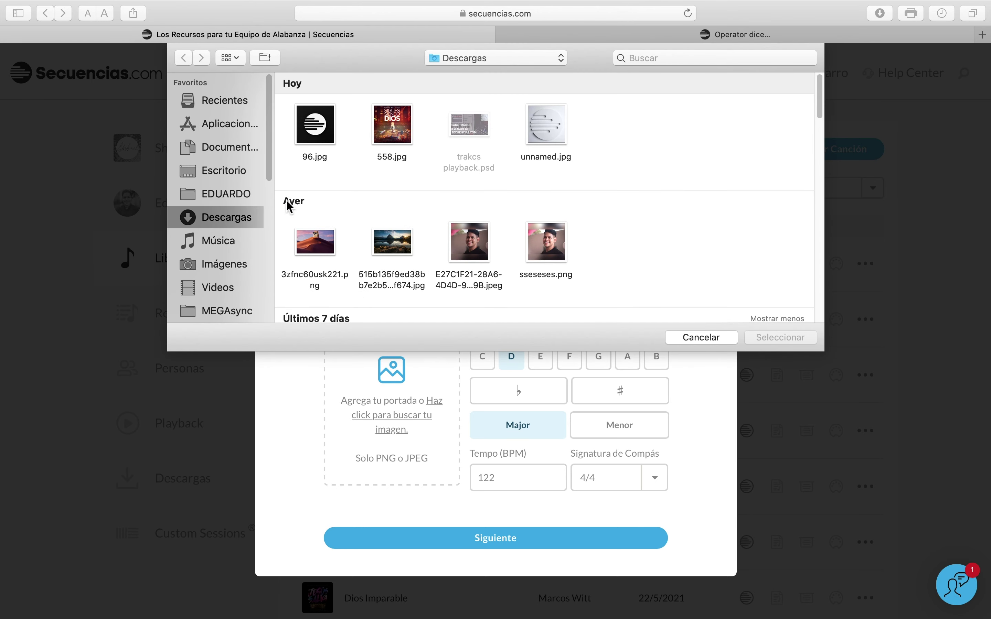
click(223, 194)
click(226, 219)
click(388, 130)
double_click(388, 131)
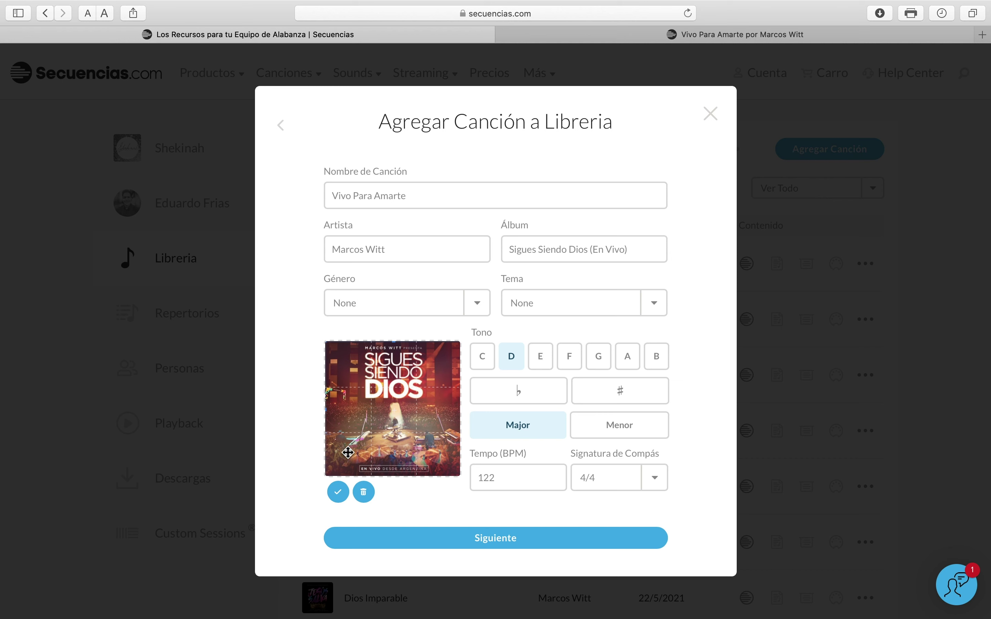
click(338, 492)
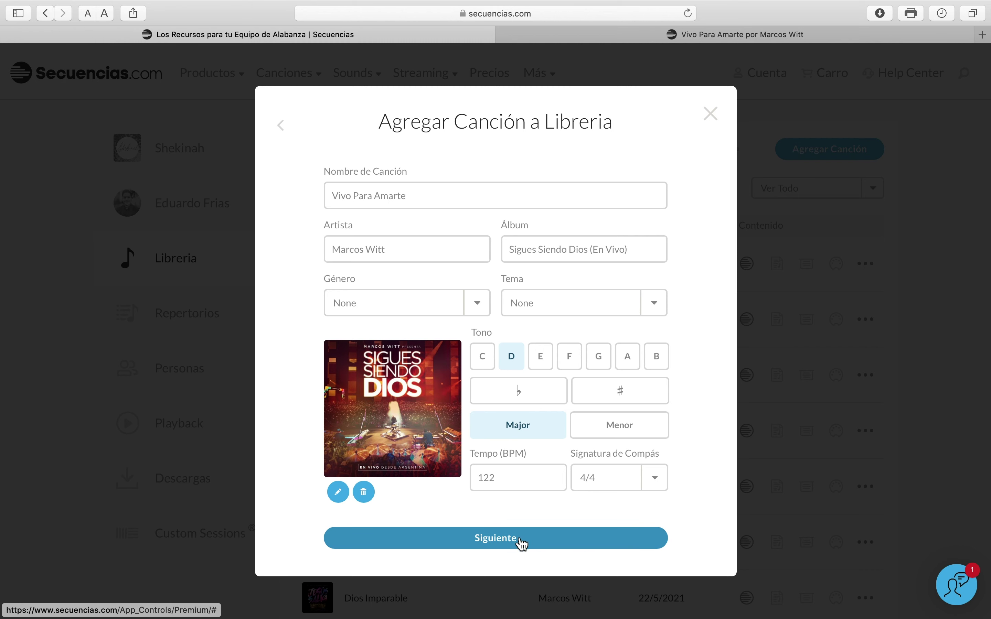
click(521, 544)
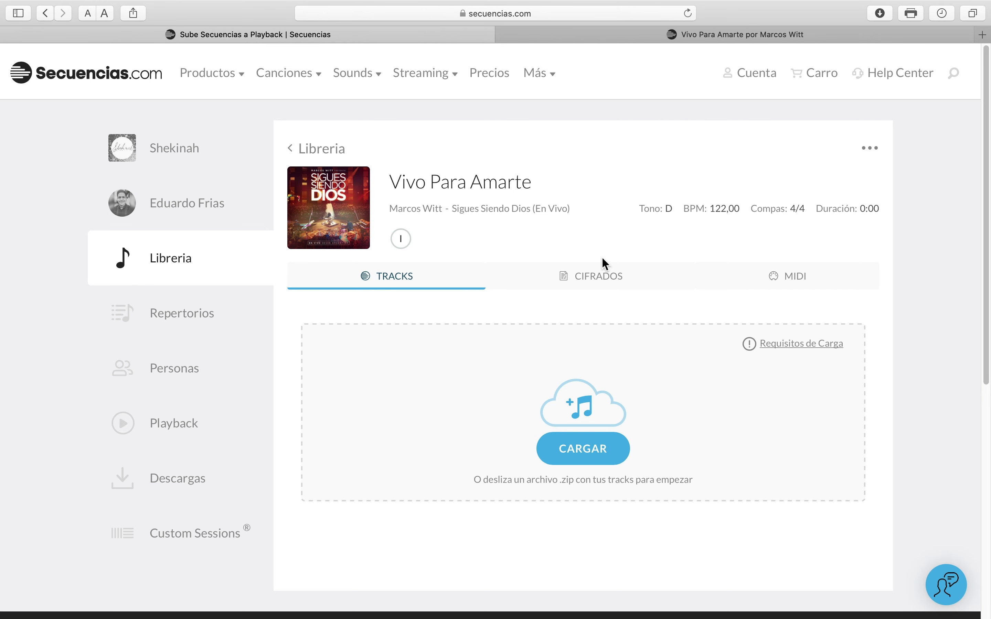
Step: Minimize the browser window and open the Vivo Para Amarte folder from the desktop in Finder
scroll(533, 205, down, 1)
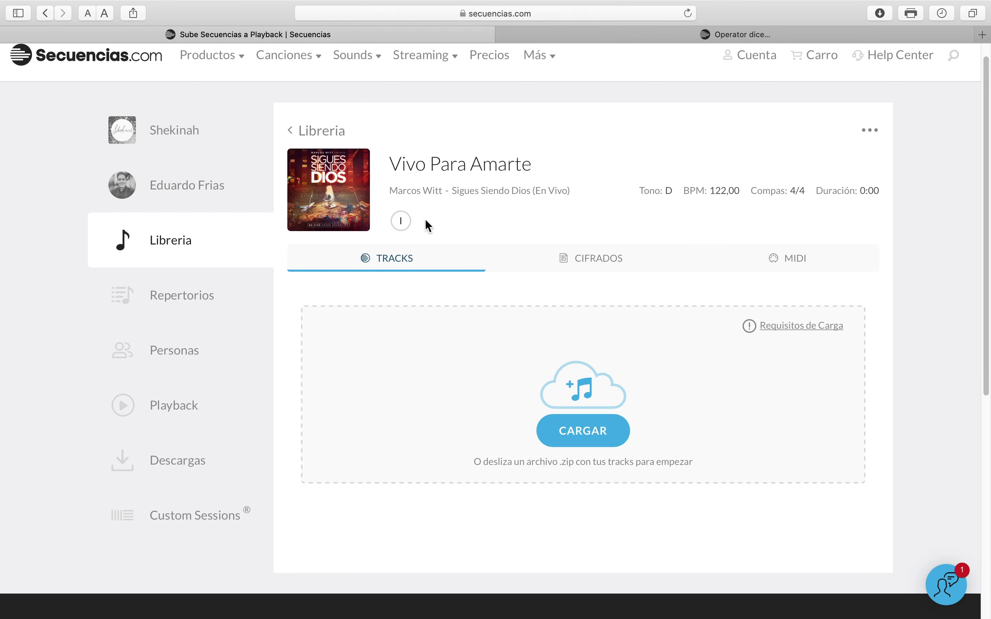
mouse_move(221, 4)
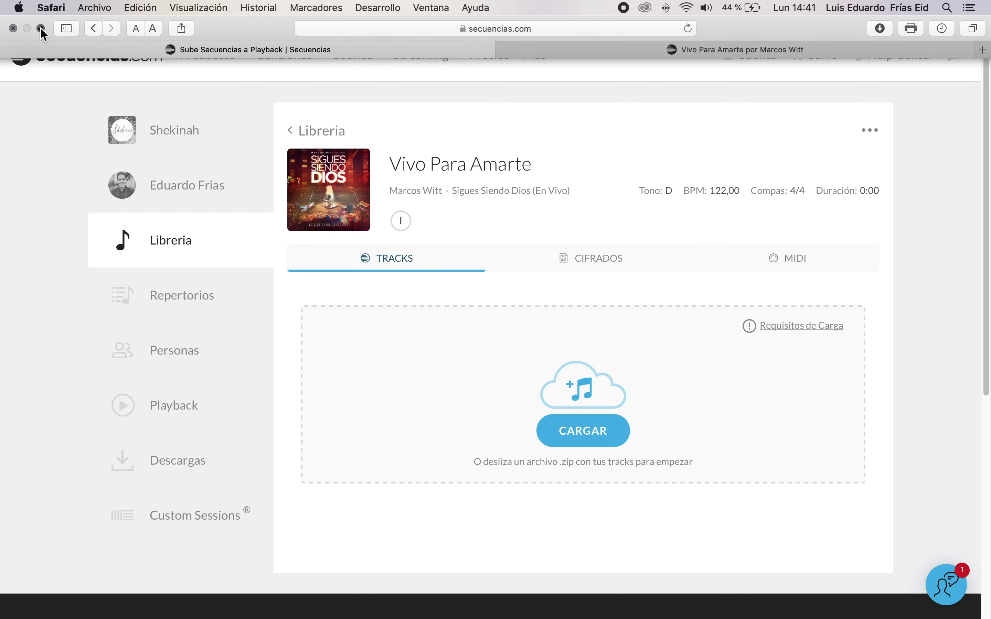
click(41, 28)
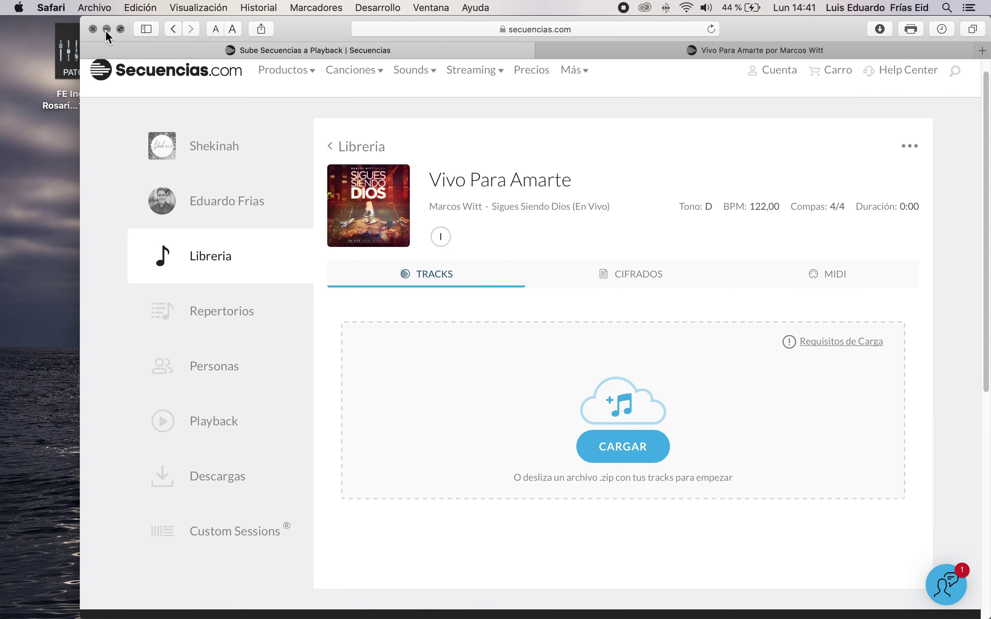
click(106, 29)
double_click(163, 277)
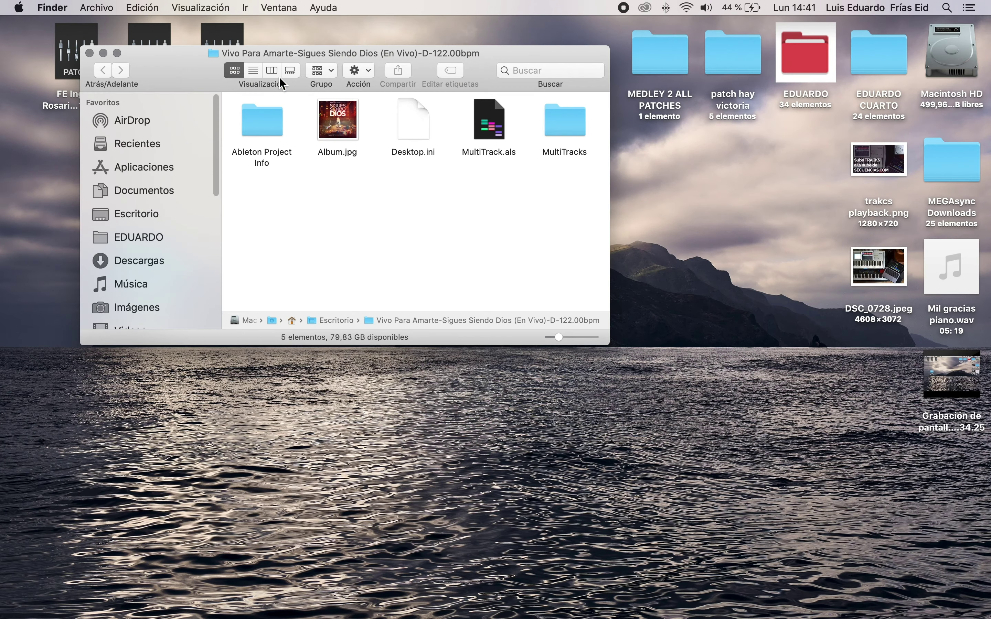
Step: Enlarge the Finder window, open the MultiTracks folder to examine its WAV files and return to the song folder
double_click(202, 54)
click(117, 53)
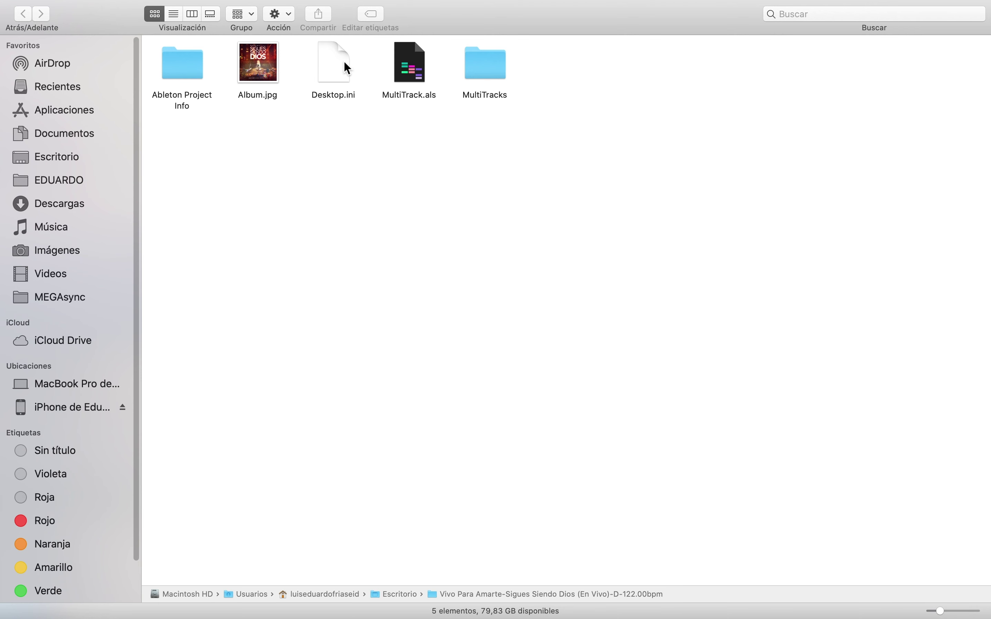
drag(421, 119, 400, 44)
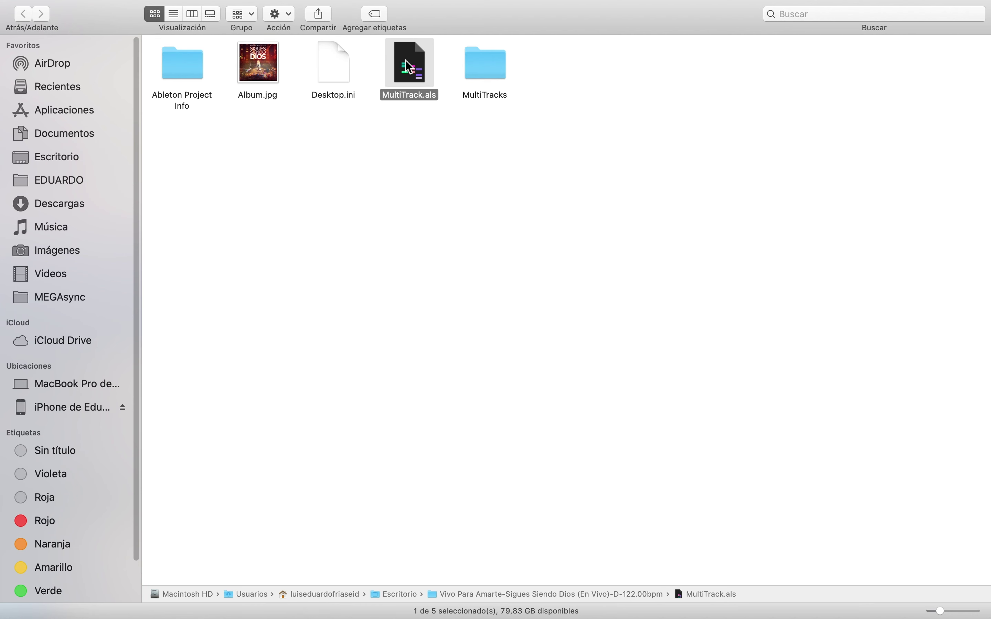
click(412, 120)
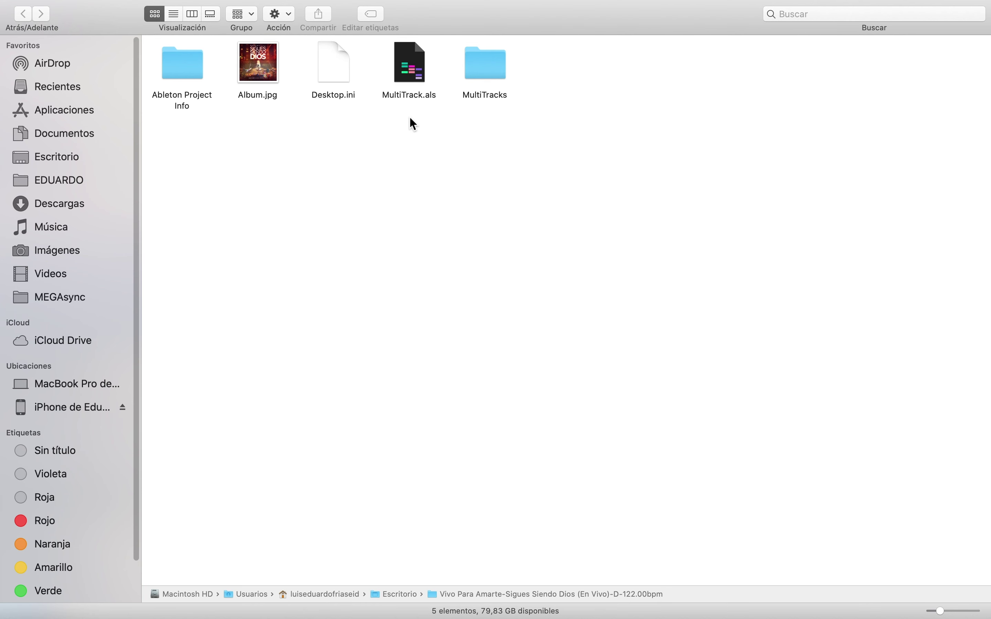
double_click(493, 70)
drag(927, 349, 190, 77)
click(527, 250)
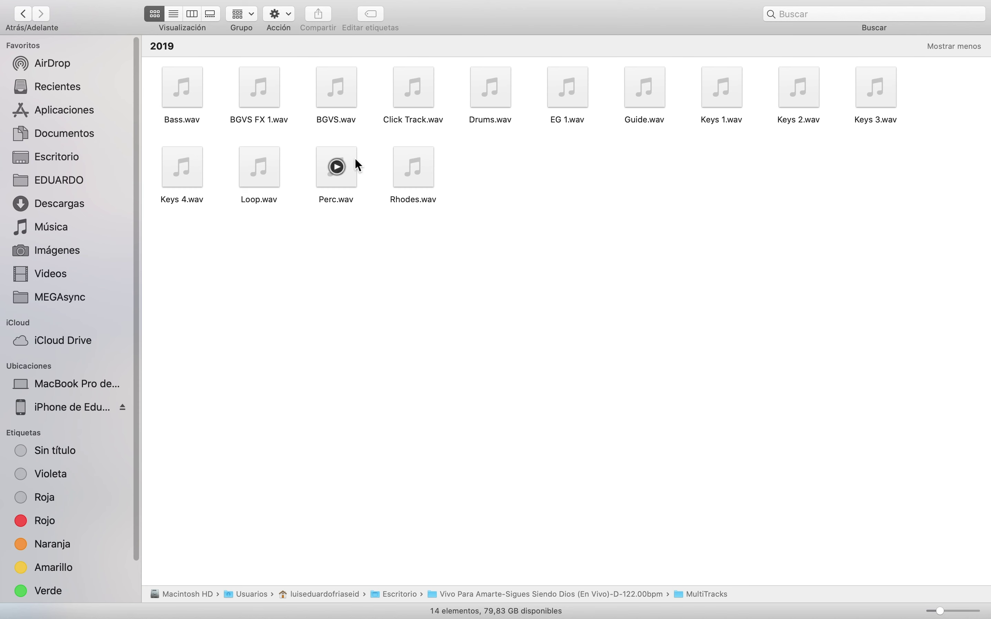
key(super+[)
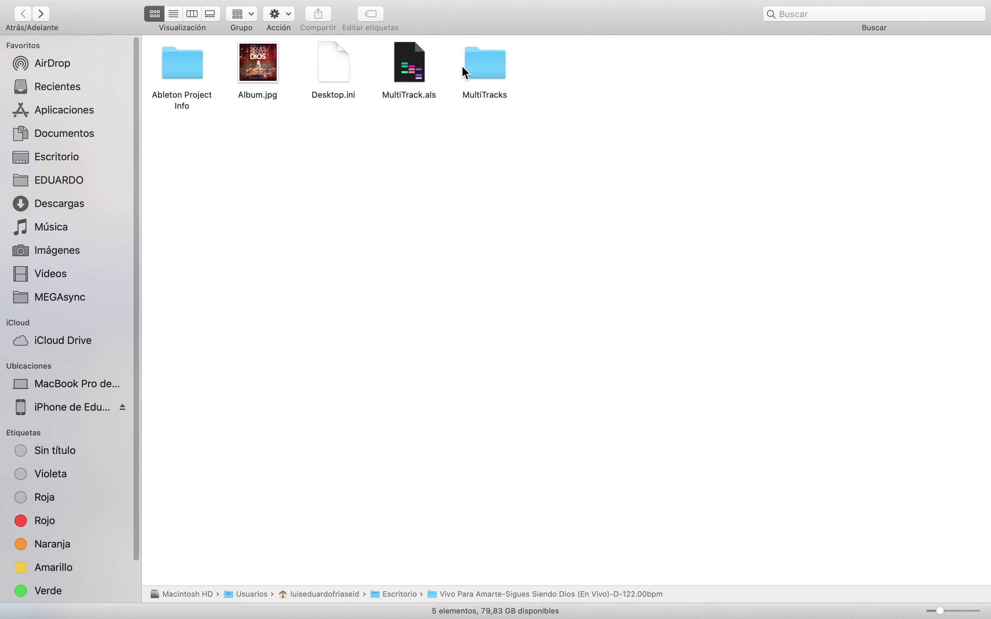
Step: Compress the MultiTracks folder into a ZIP archive and move the archive clear of the folder's icon
click(475, 68)
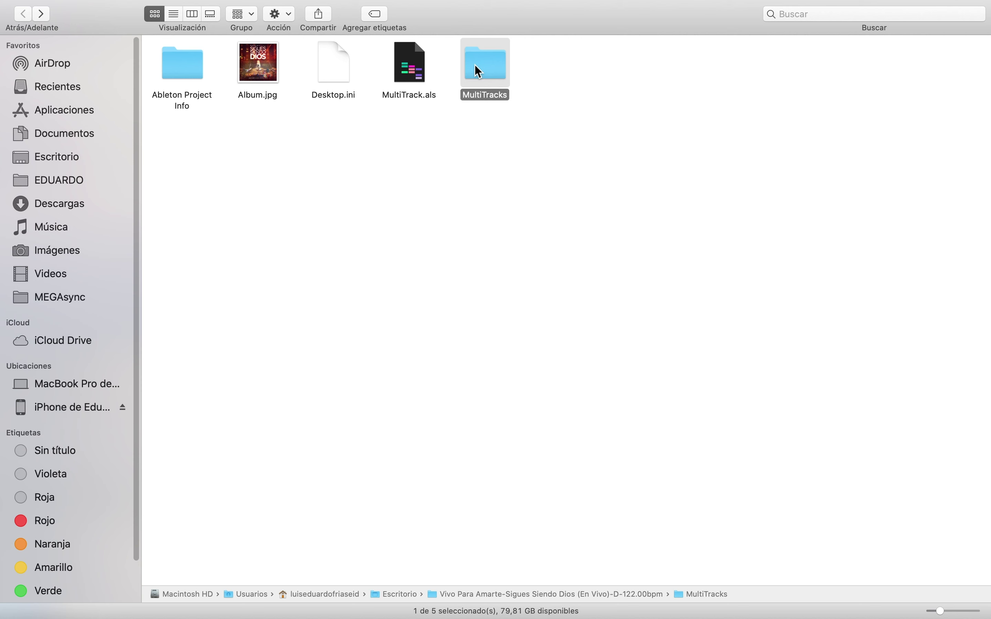
right_click(487, 62)
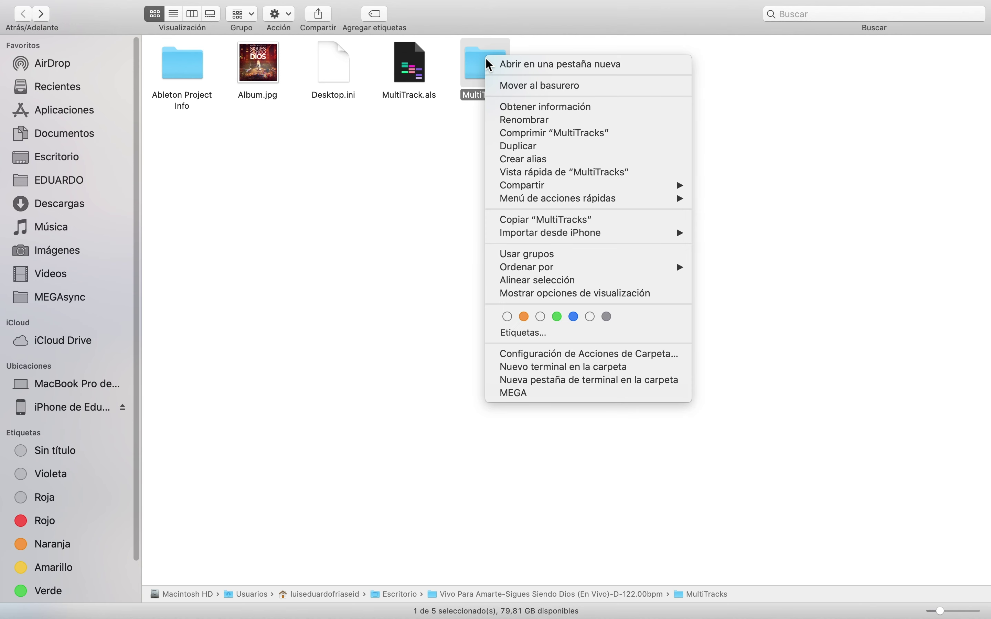
click(559, 129)
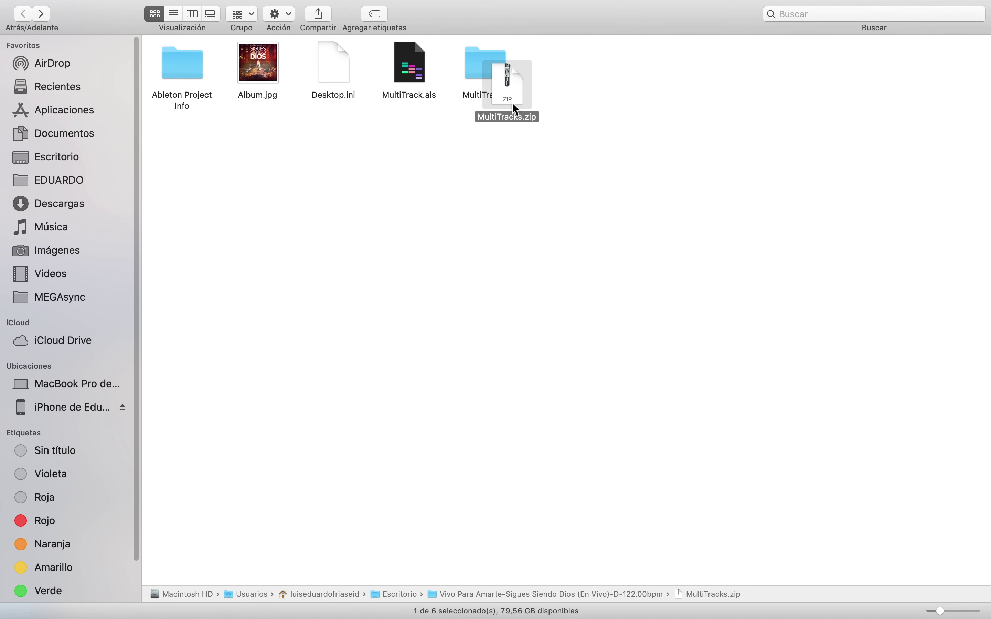
drag(510, 87, 608, 79)
drag(663, 173, 558, 37)
click(506, 160)
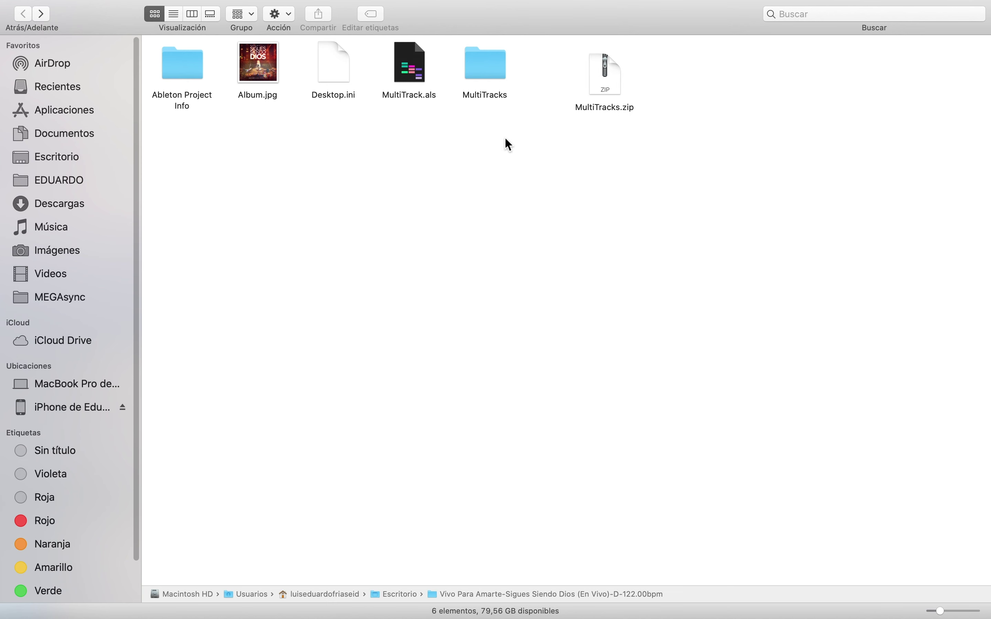
Step: Shrink the Finder window and arrange it side by side with the browser window showing the song's track upload area
mouse_move(495, 2)
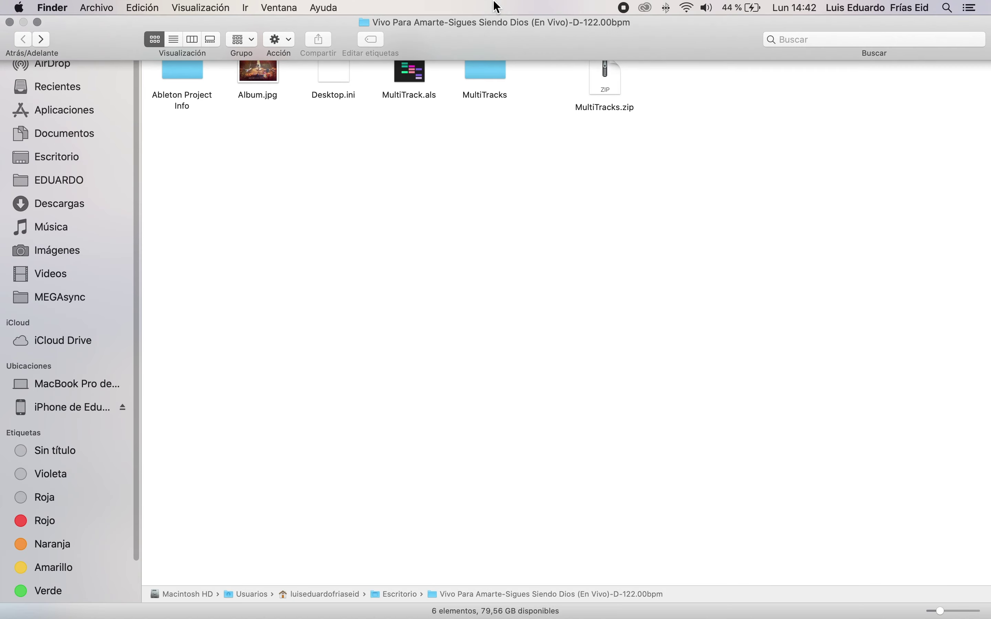
click(38, 23)
drag(451, 55, 373, 53)
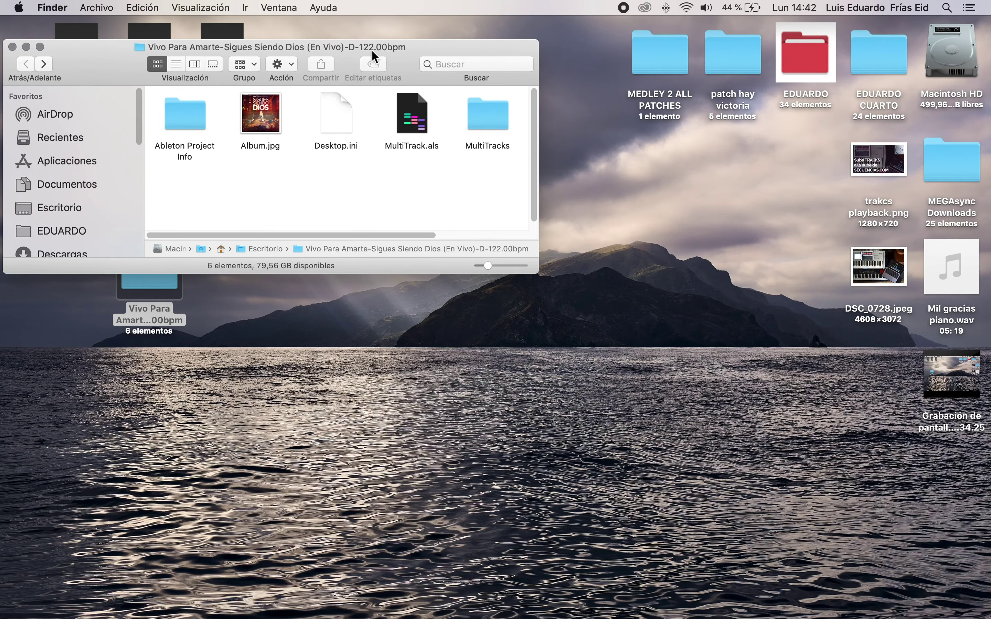
click(35, 123)
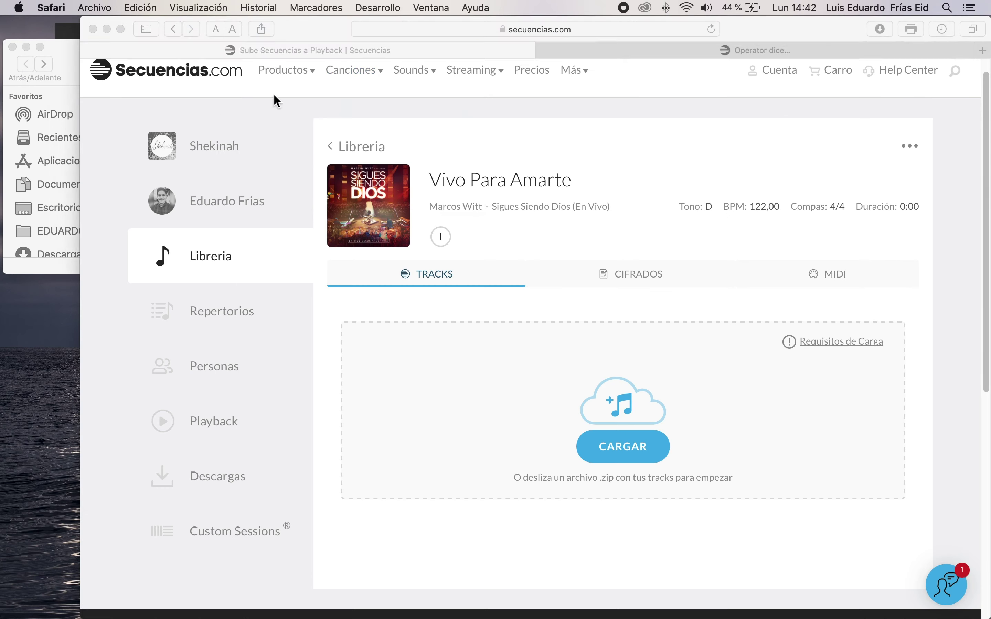
drag(79, 80, 465, 84)
drag(348, 59, 269, 58)
Step: Upload MultiTracks.zip from Finder to the song's track upload area and return the browser to full screen
drag(294, 242, 446, 233)
drag(393, 141, 693, 357)
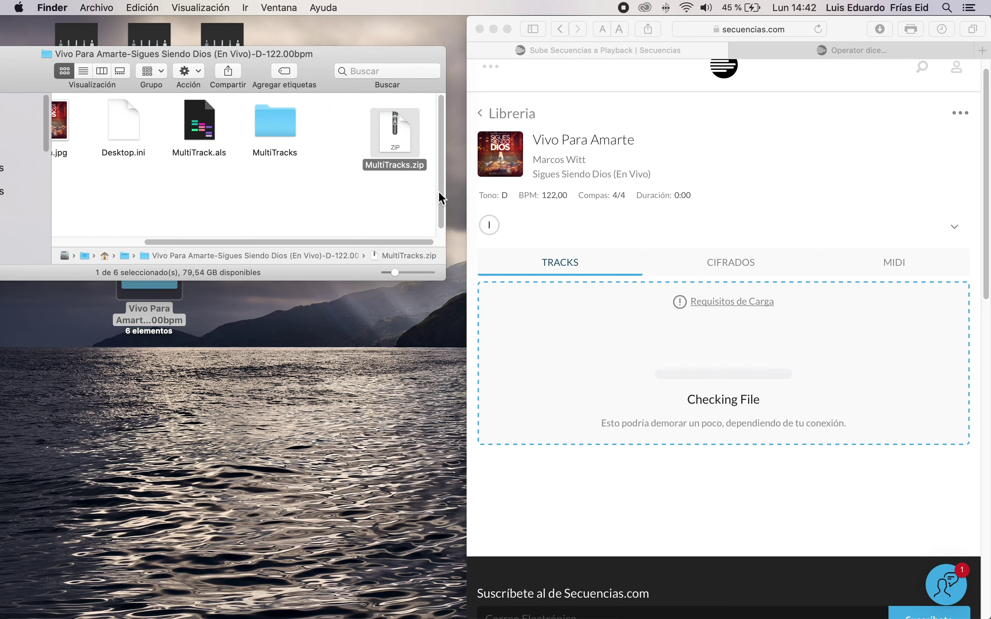
click(506, 29)
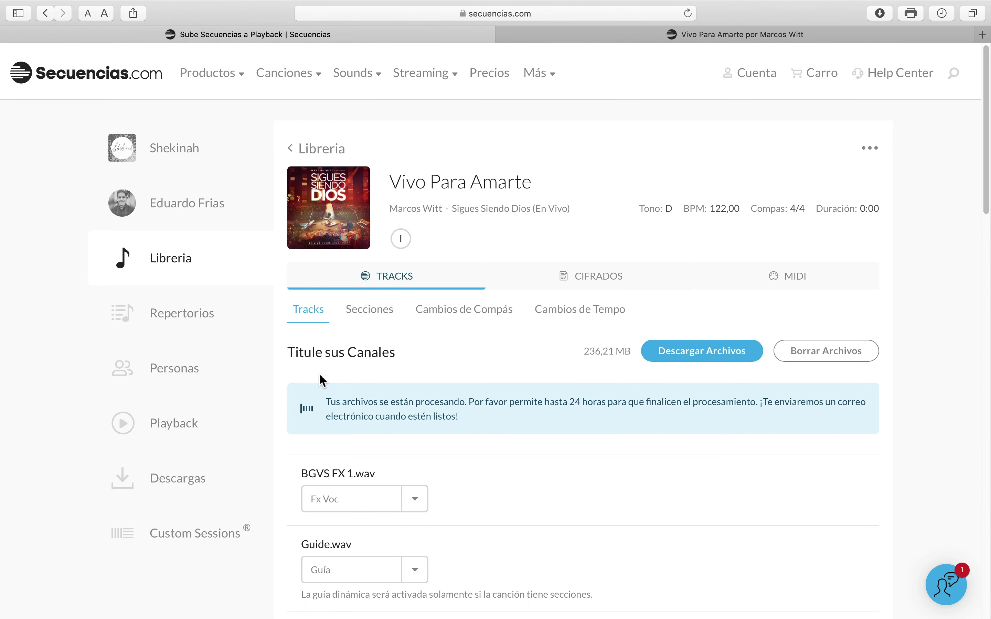
Step: Examine the channel titles assigned to each WAV file in the uploaded track list
scroll(385, 376, down, 2)
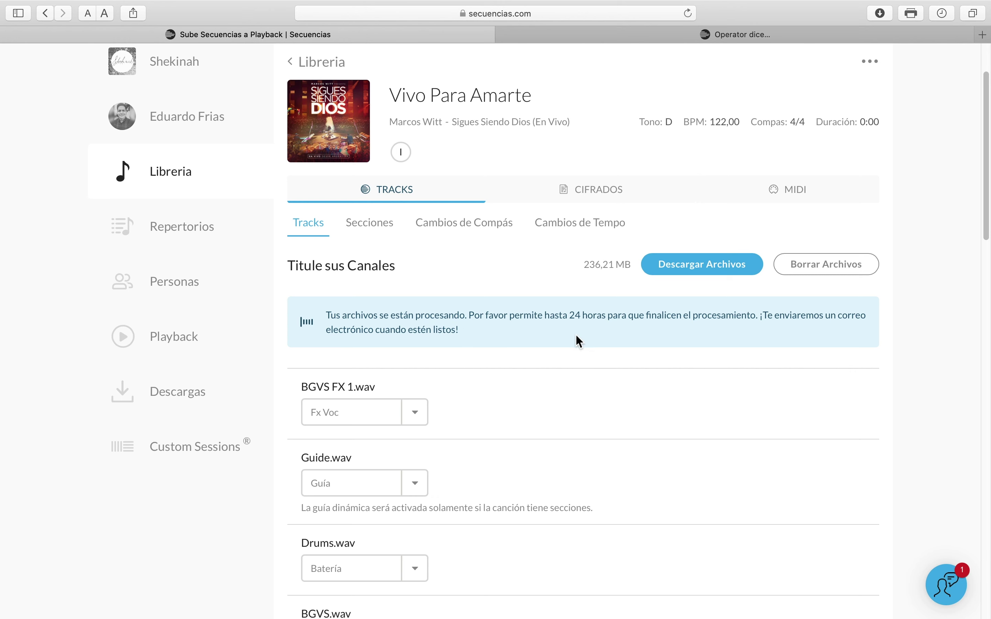
scroll(424, 380, down, 3)
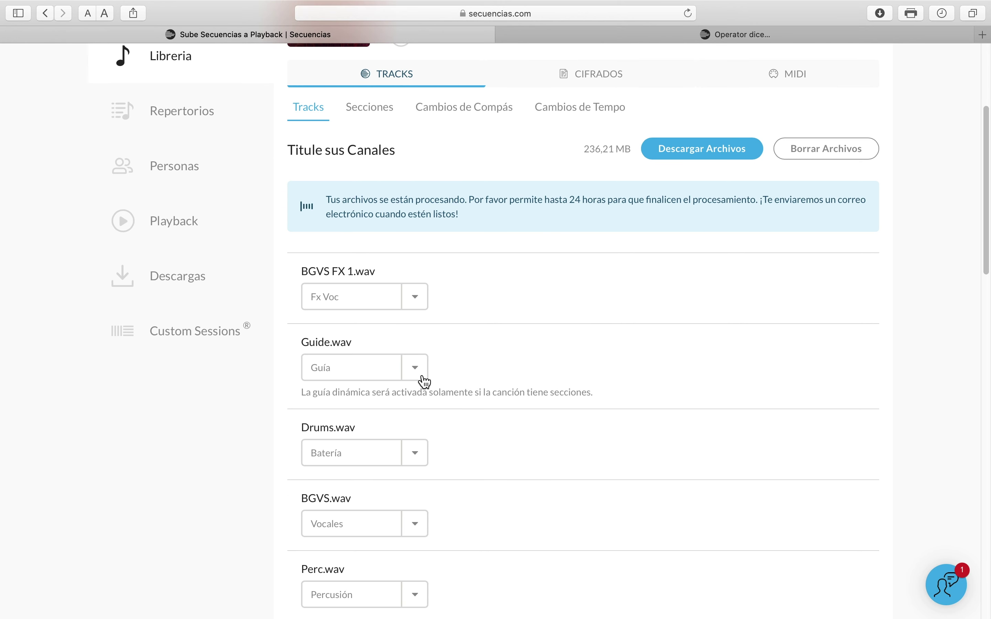
scroll(424, 381, down, 1)
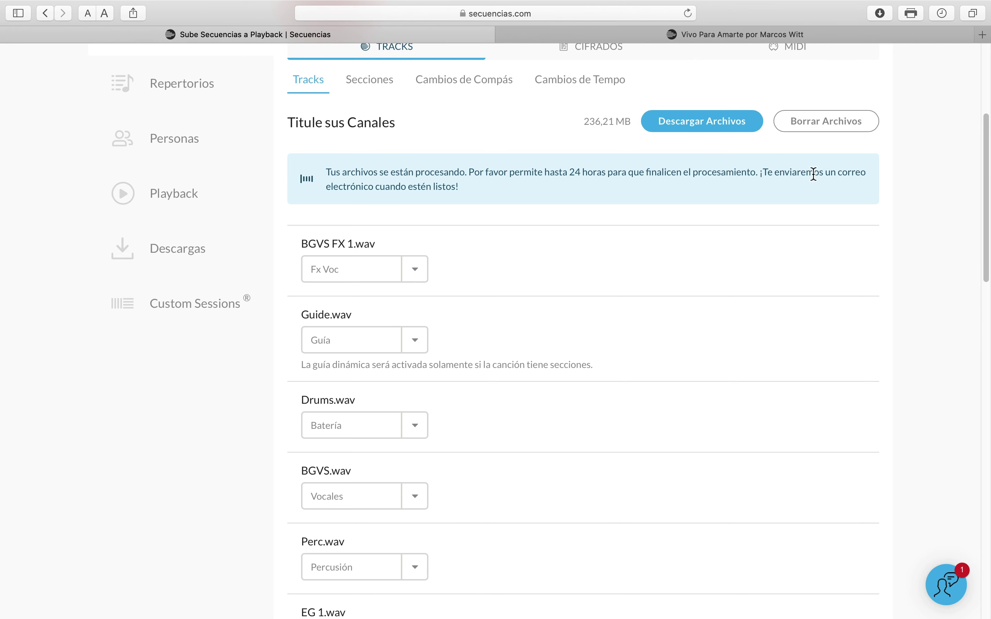
scroll(449, 195, down, 1)
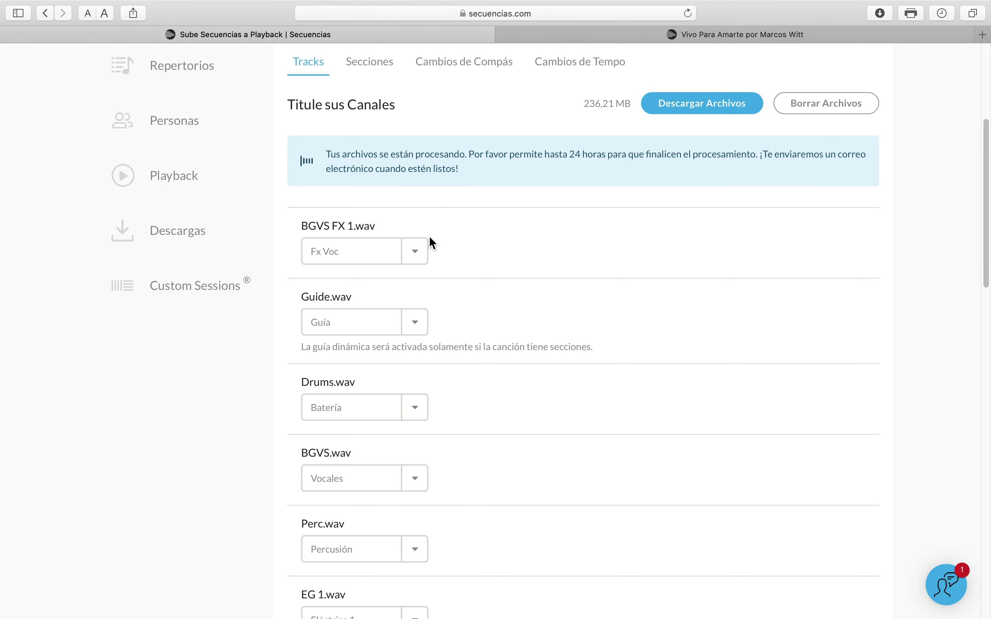
scroll(432, 242, down, 20)
scroll(432, 244, up, 20)
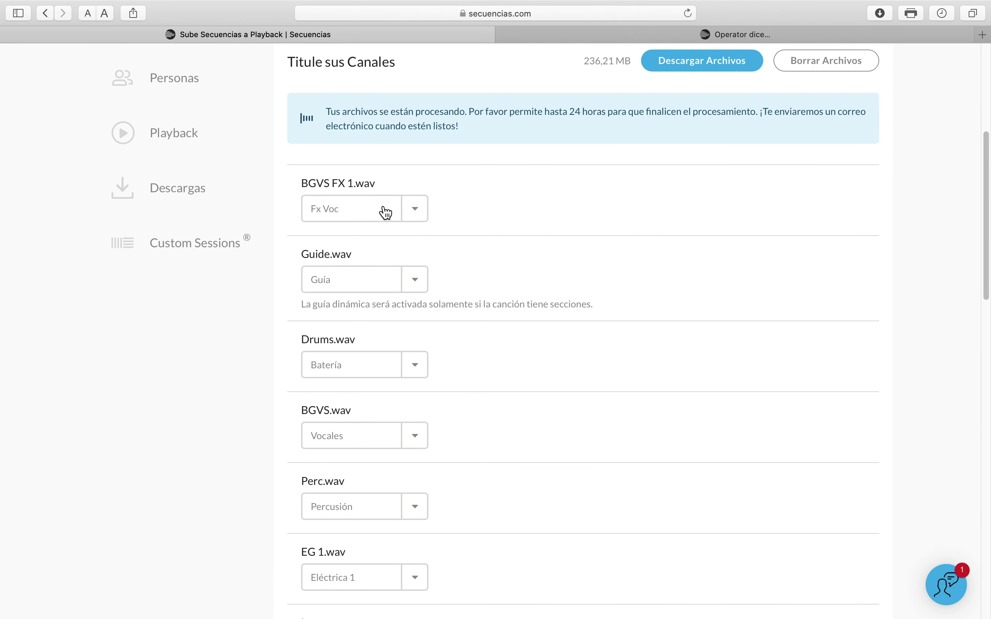
scroll(348, 288, down, 7)
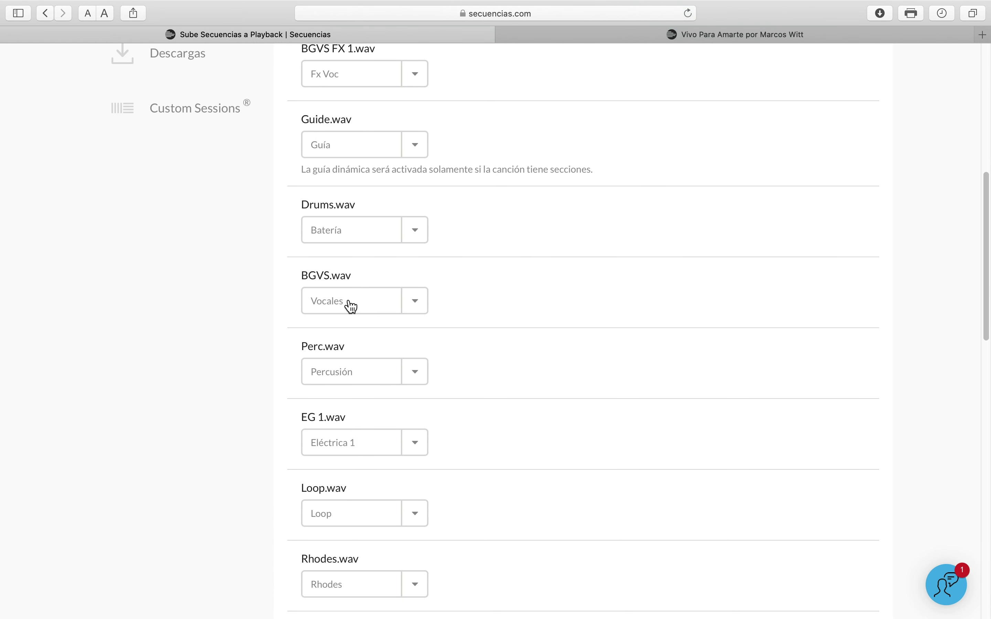
scroll(335, 307, down, 3)
scroll(390, 340, down, 15)
scroll(390, 339, up, 19)
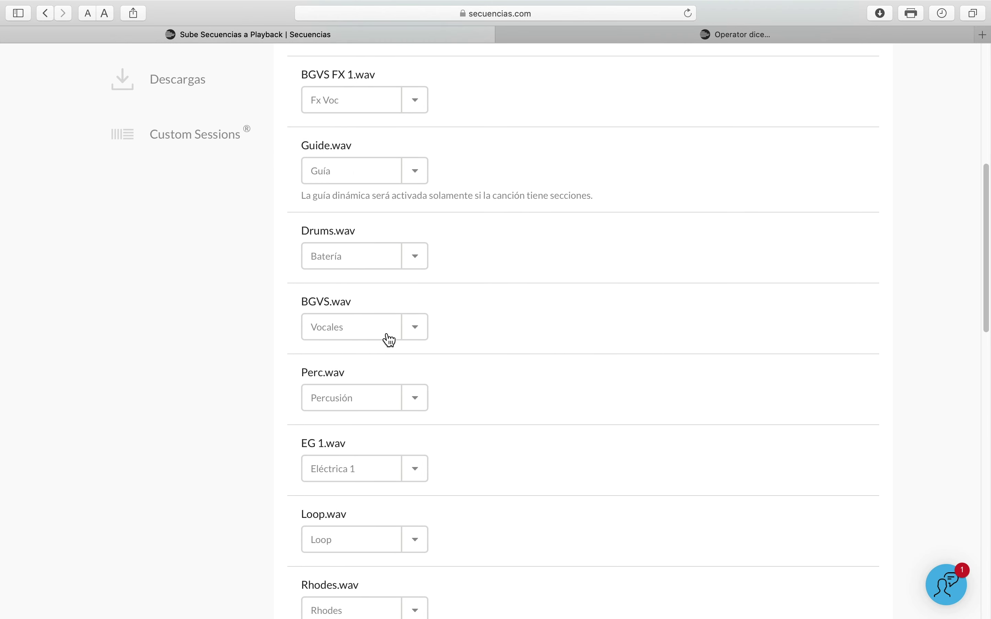
scroll(338, 246, up, 5)
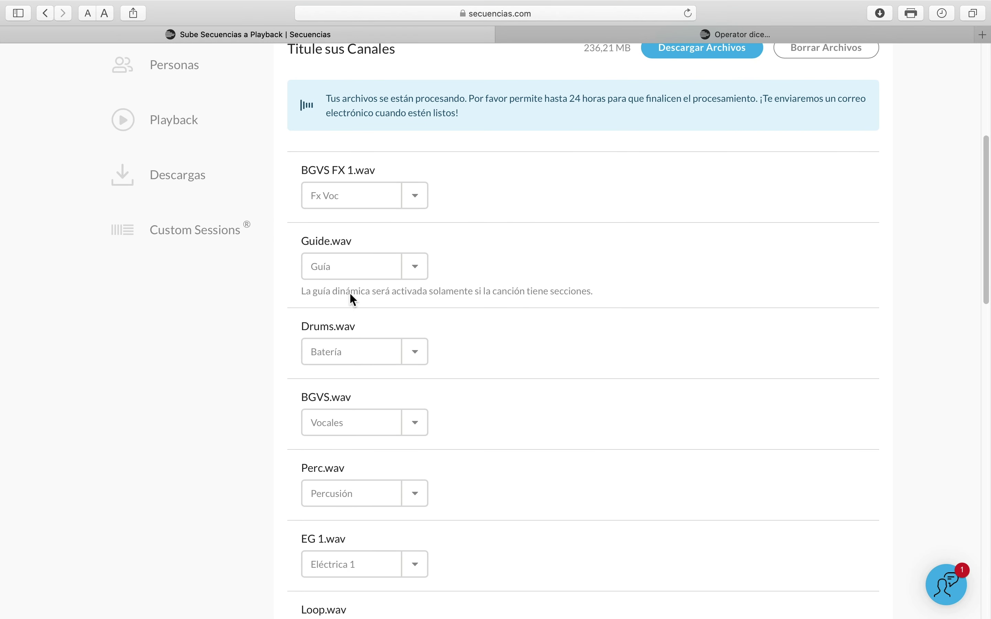
Step: Try the Guía (No-Dinamica) title on Guide.wav and switch it back to Guía
click(423, 273)
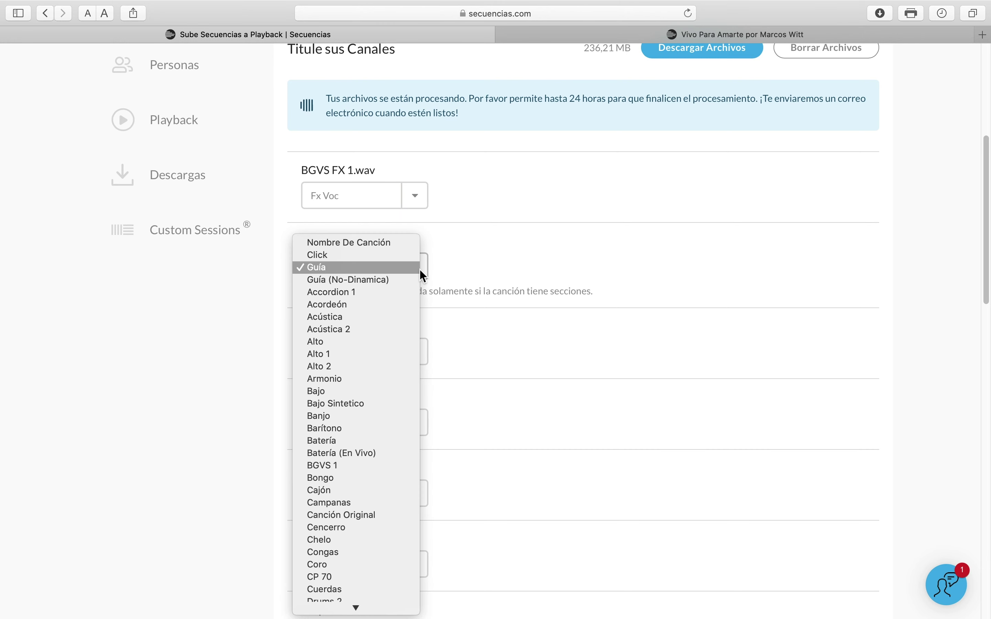
click(339, 277)
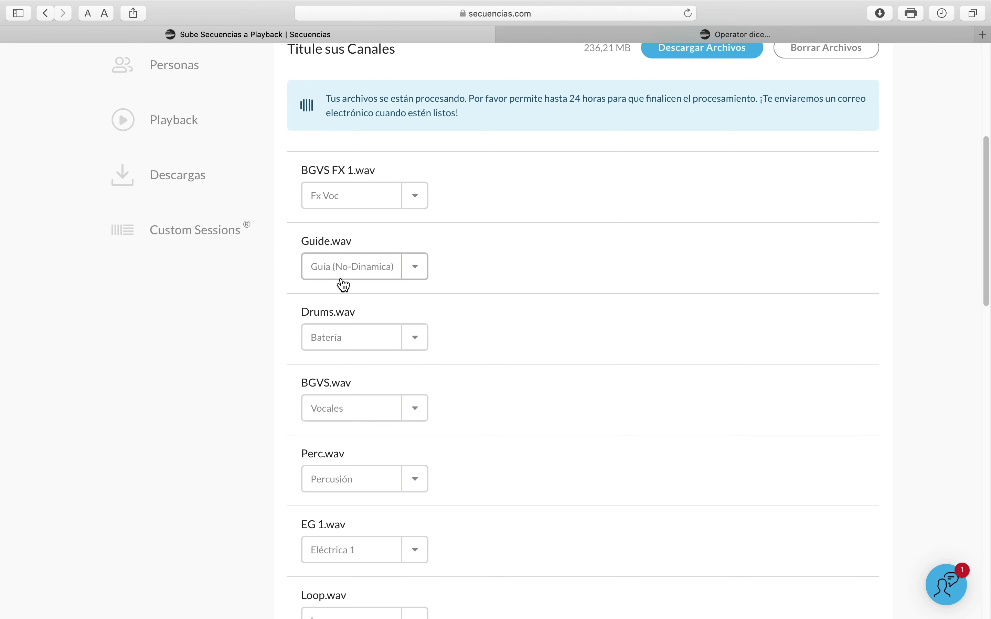
click(382, 277)
click(418, 256)
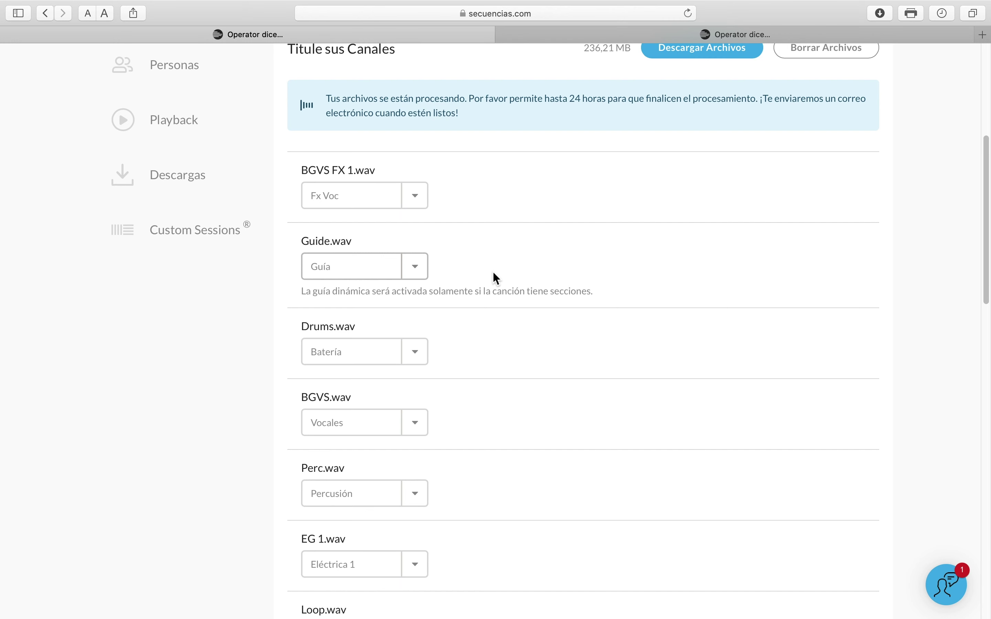
Step: Title the Guide.wav channel Guía (No-Dinamica), check the remaining channels and save the track titles
click(418, 272)
click(360, 279)
scroll(364, 286, down, 12)
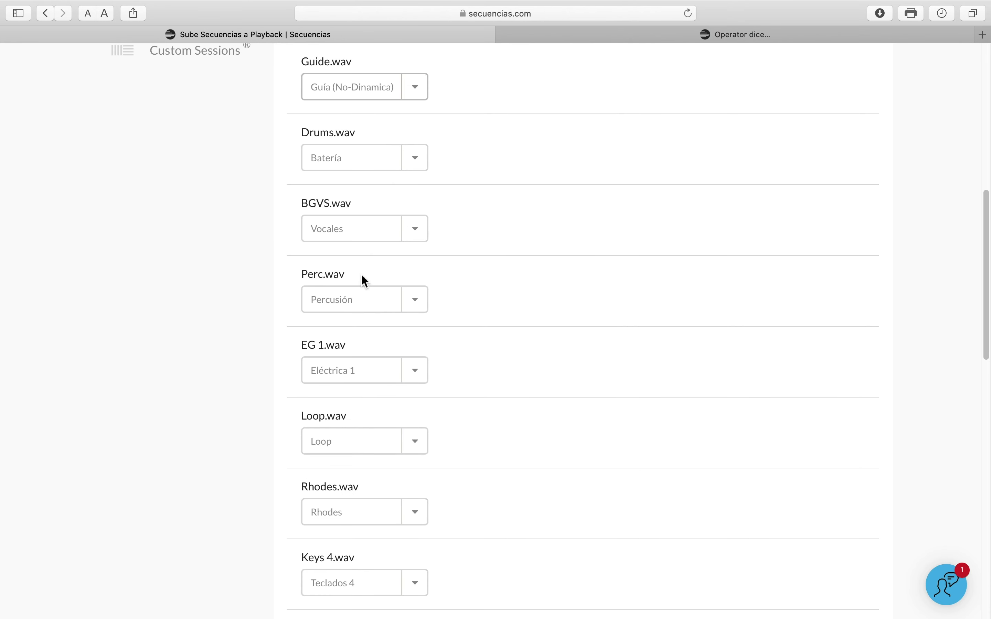
scroll(331, 245, down, 3)
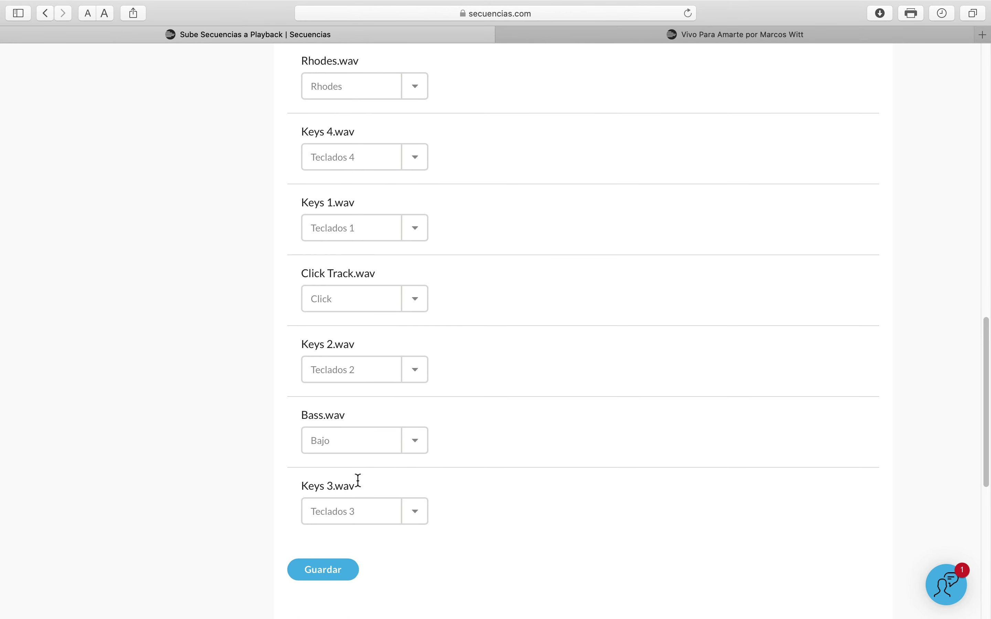
scroll(365, 459, up, 5)
scroll(365, 440, down, 10)
click(321, 345)
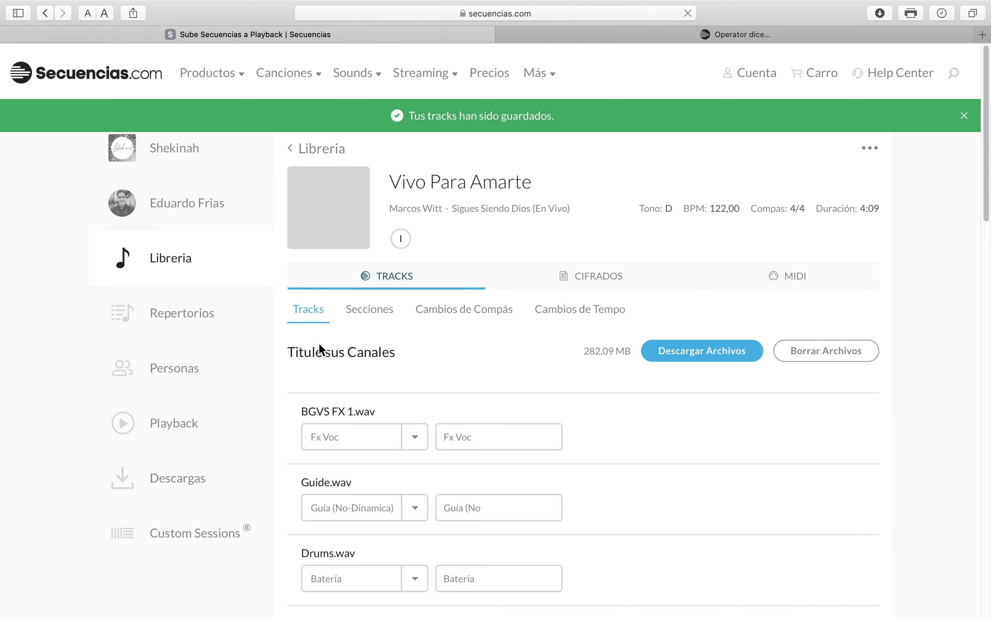
Step: Review the saved channel titles on the song's track page
scroll(319, 343, down, 15)
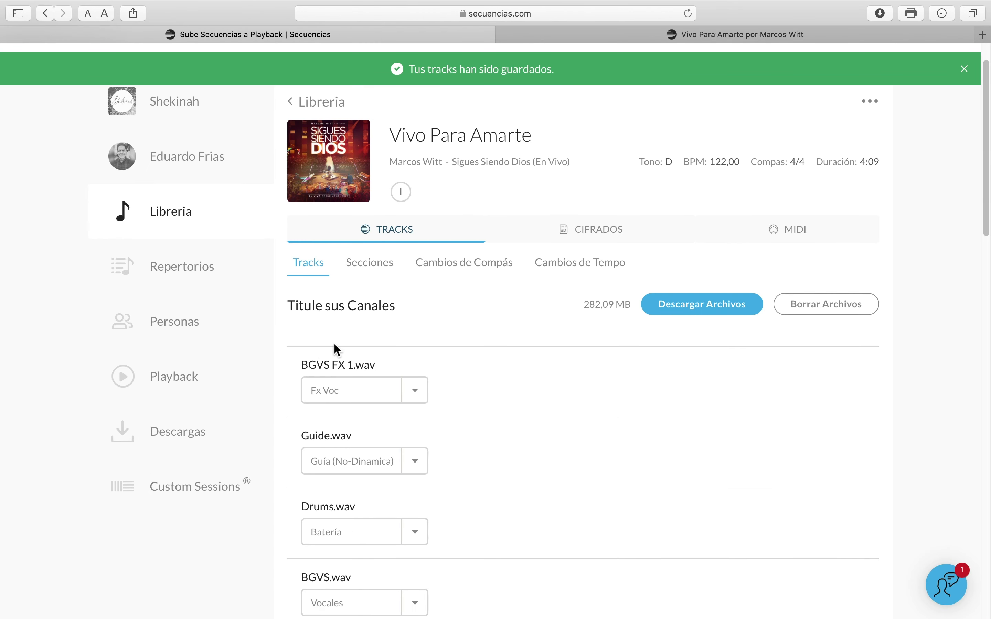
scroll(379, 327, down, 5)
scroll(380, 327, up, 20)
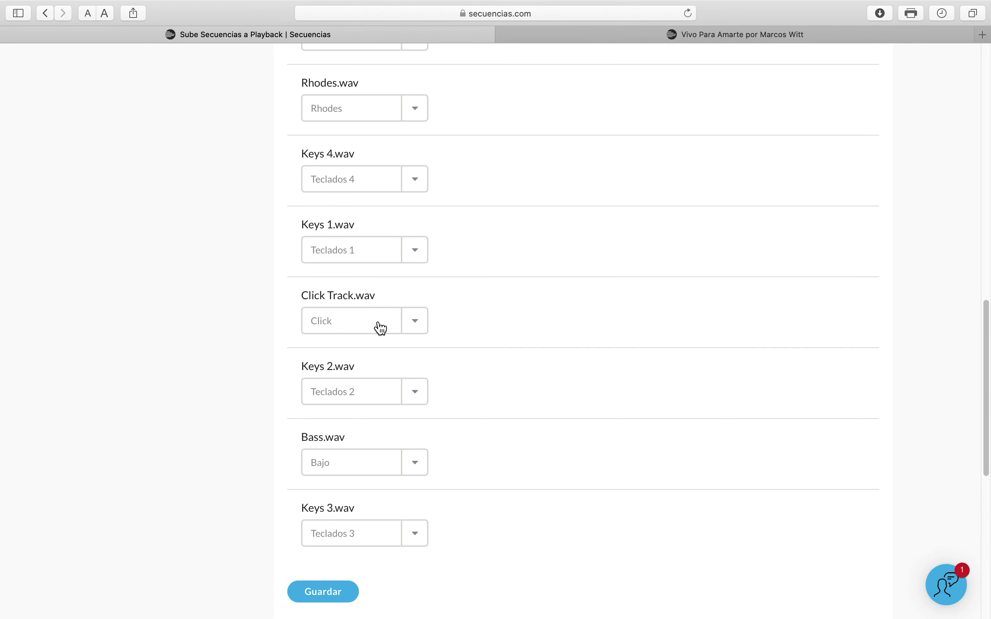
scroll(380, 327, up, 3)
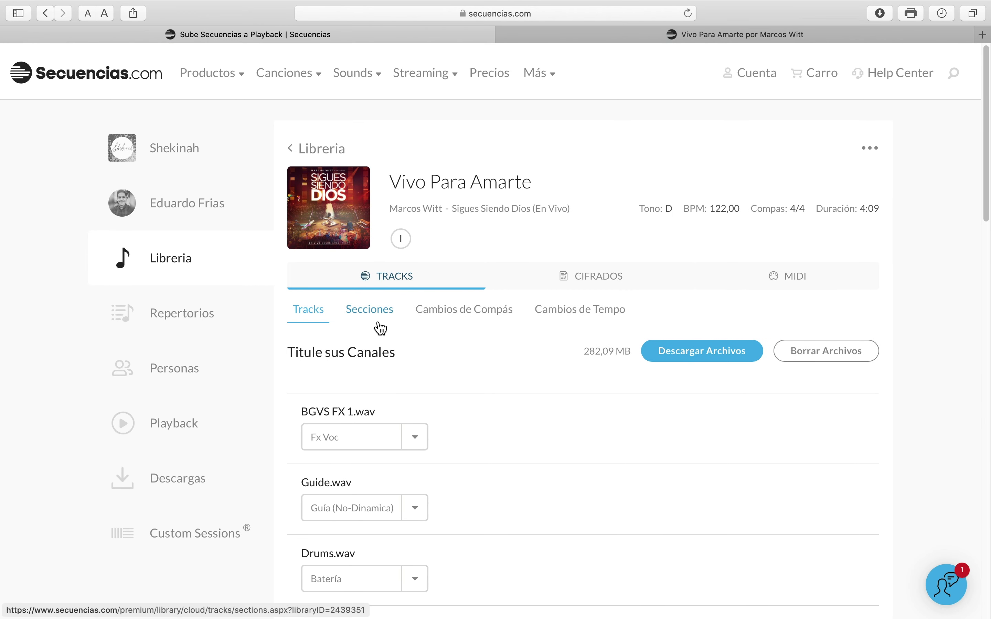
scroll(415, 353, down, 2)
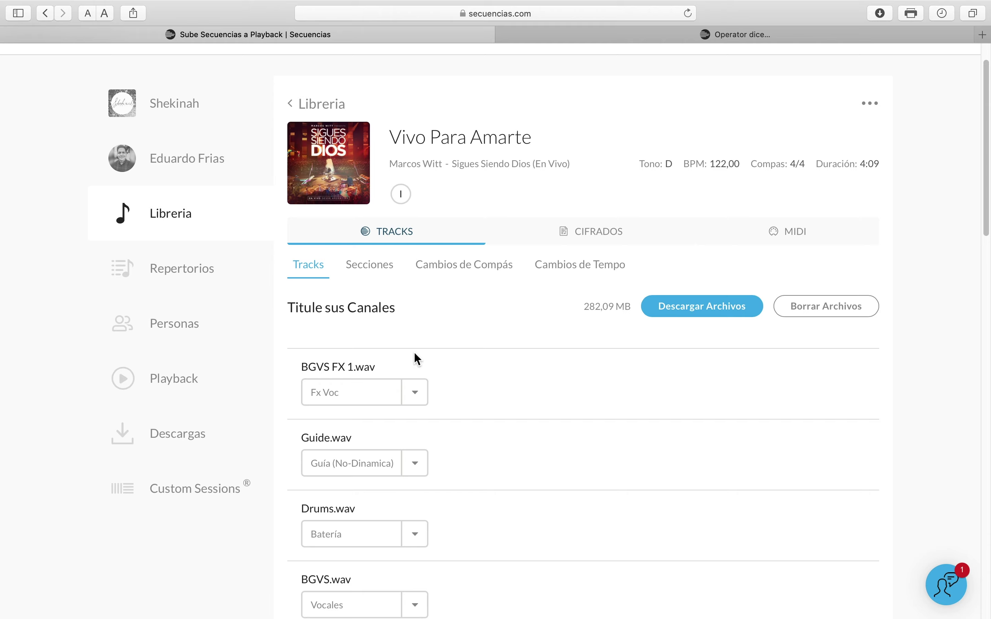
scroll(415, 353, up, 1)
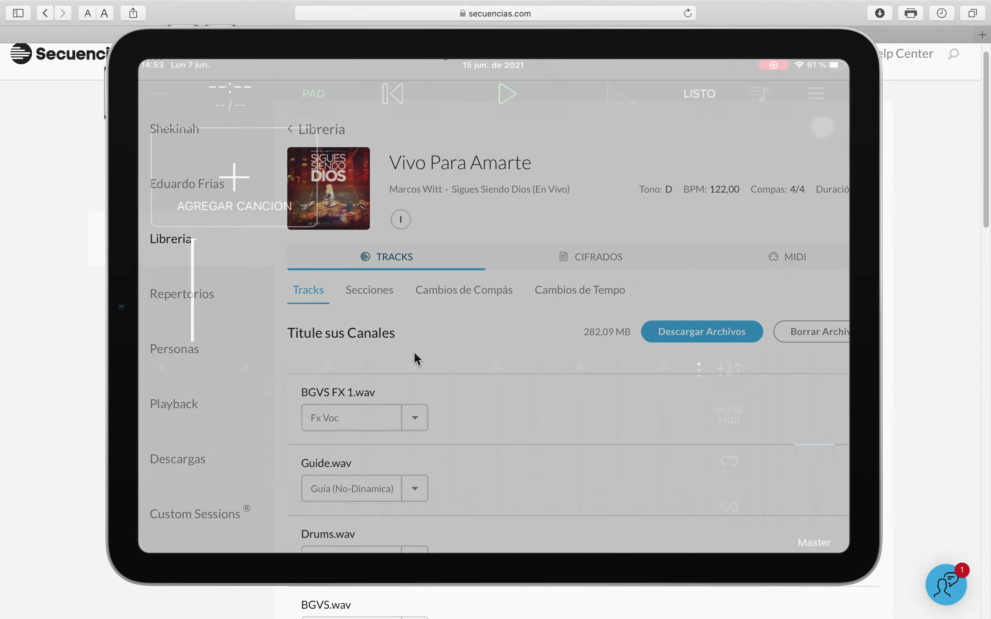